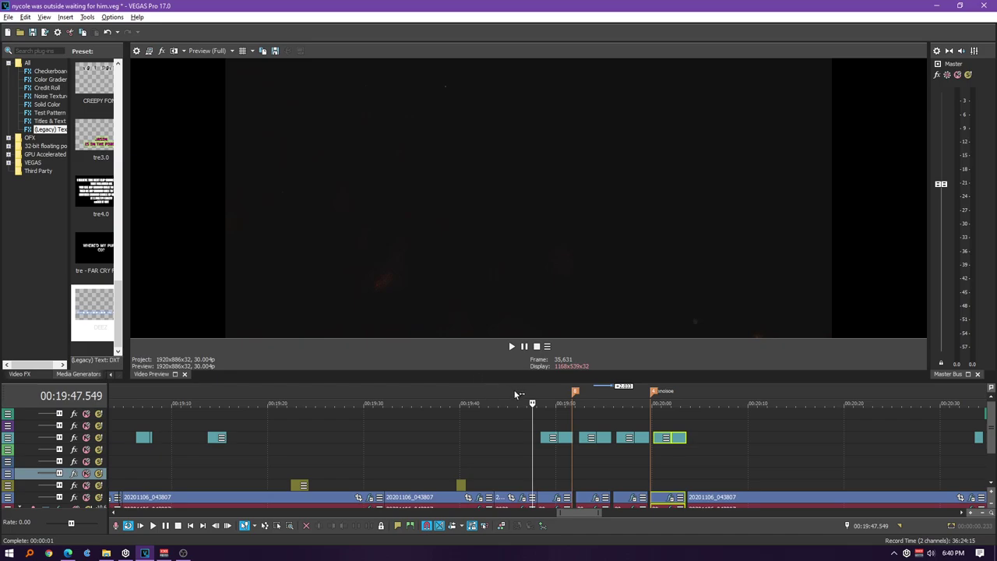
Step: Zoom the timeline out to reveal the regions and markers around the speaking section
scroll(512, 405, down, 5)
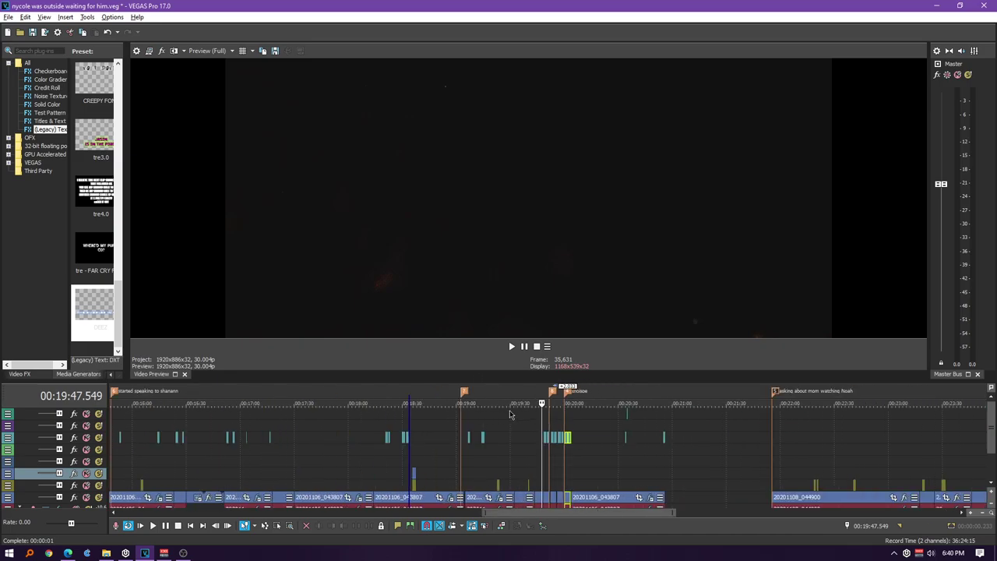
scroll(511, 415, down, 3)
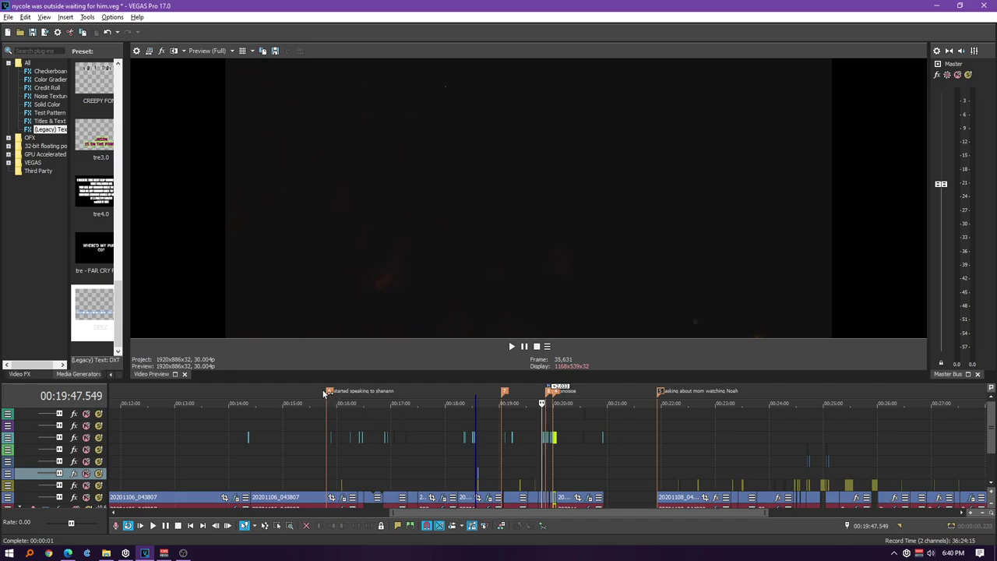
Step: Place the cursor at about 15:43, just ahead of the speaking marker, and zoom back in
click(325, 395)
scroll(425, 452, up, 6)
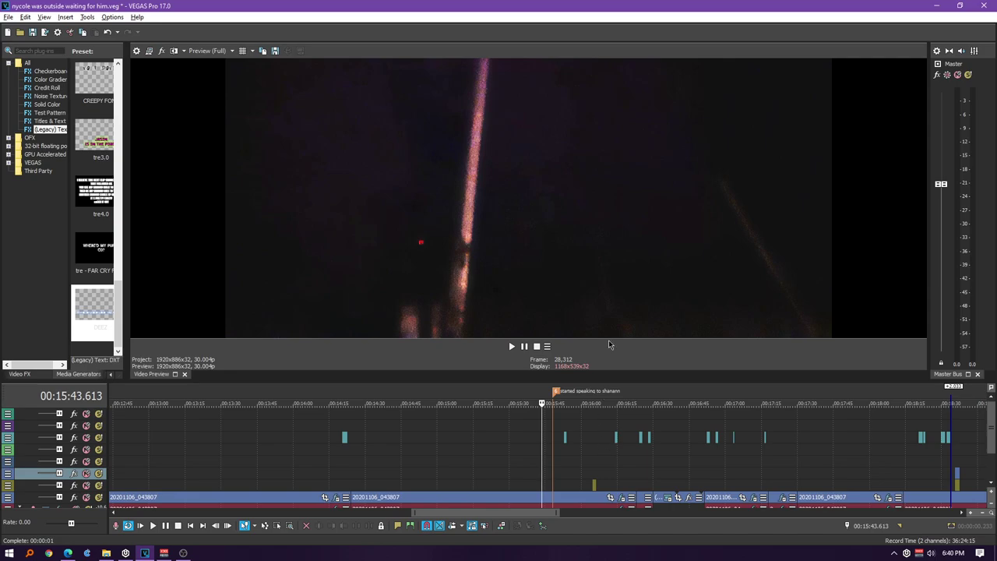
Step: Play from just before the region and replay the 'Can You Hear That?' caption
click(535, 395)
key(space)
scroll(600, 436, up, 3)
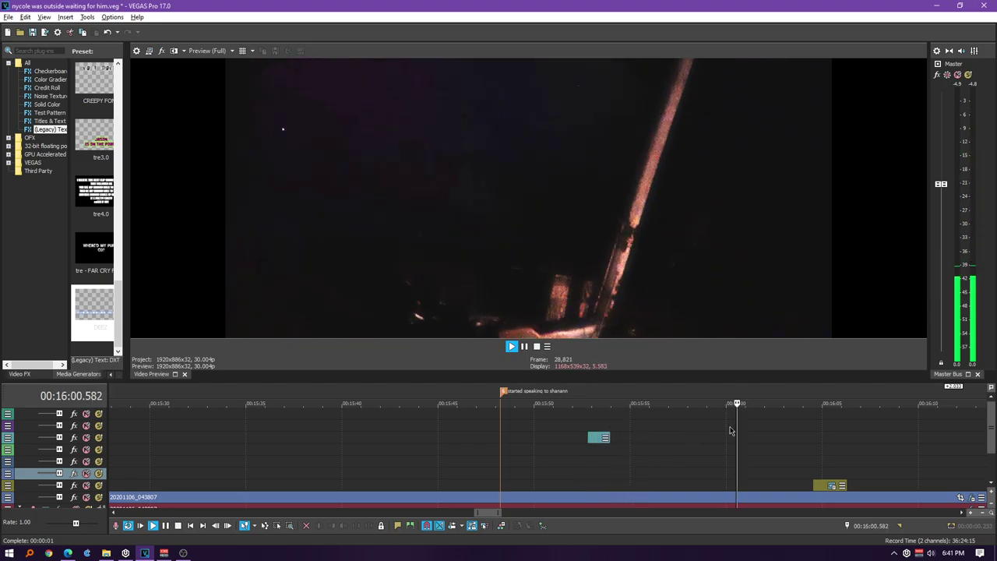
scroll(743, 450, down, 1)
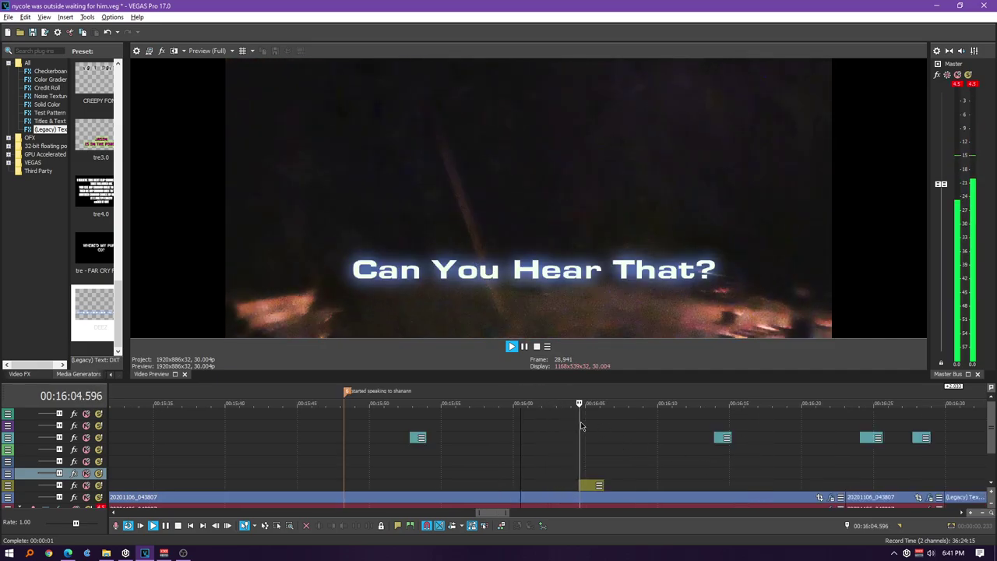
click(575, 397)
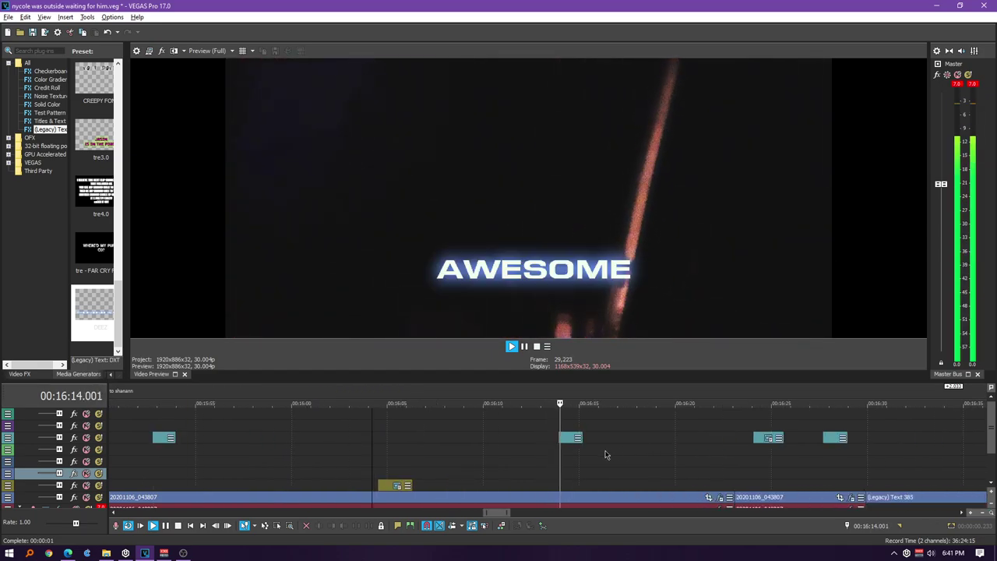
Step: Replay the 'AWESOME' caption twice from 16:13.243
click(546, 389)
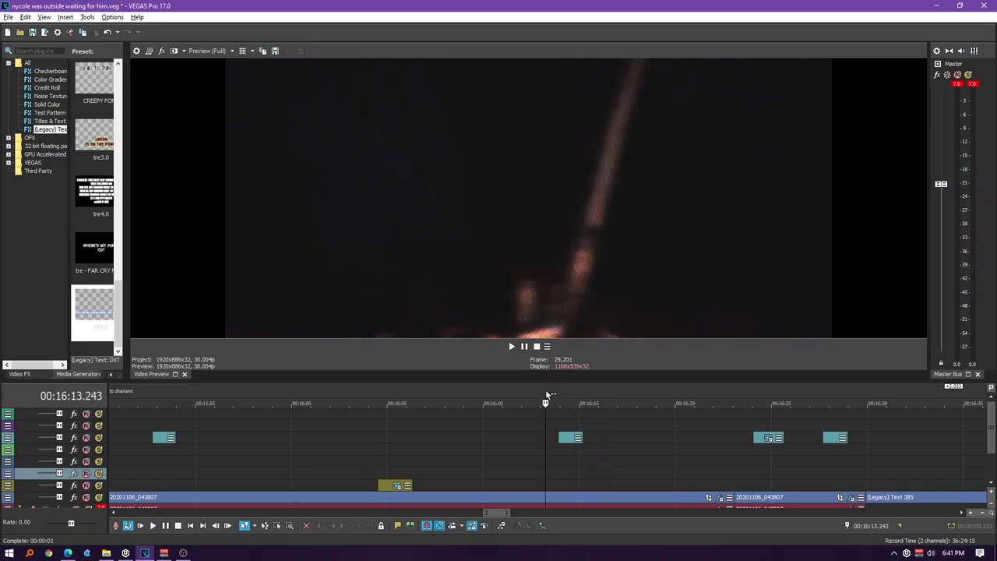
key(space)
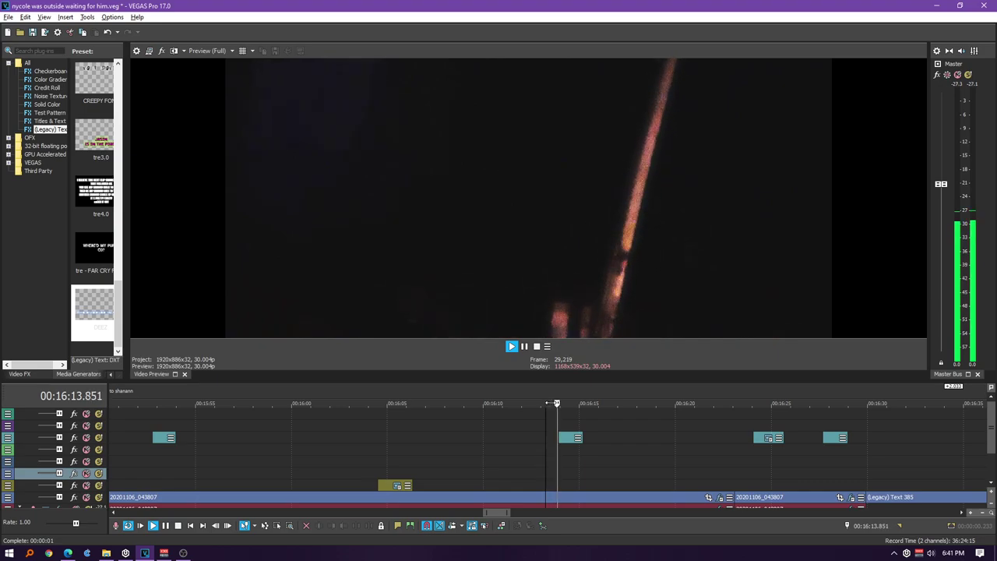
key(space)
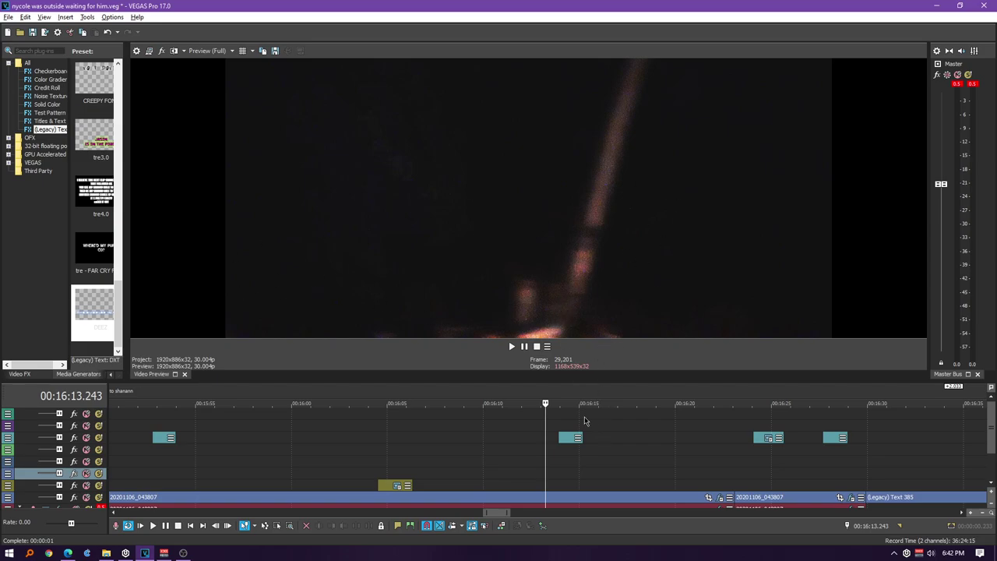
key(space)
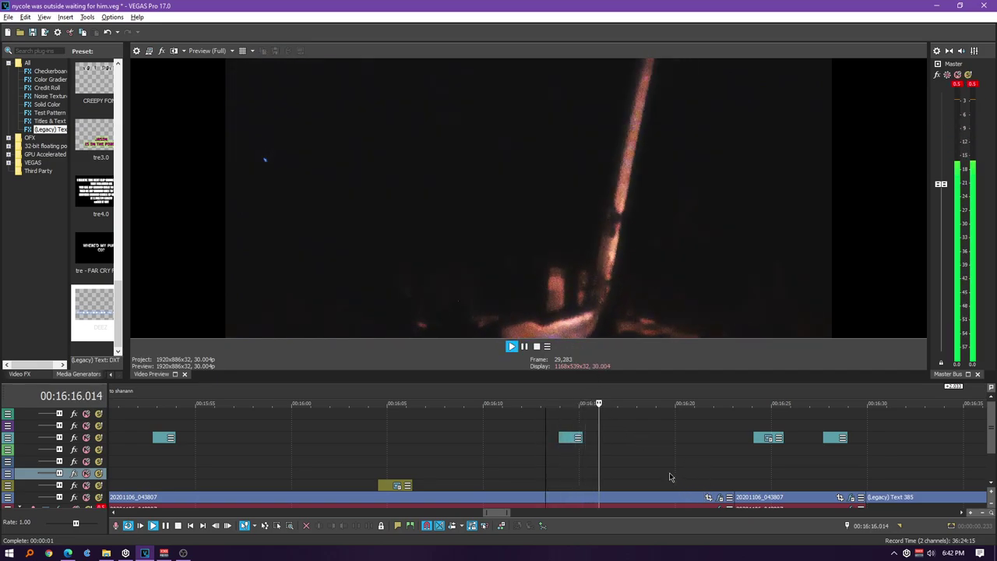
Step: Enlarge the video preview and stop at 16:29.907 on the 'this is amazing' caption
drag(411, 381, 401, 438)
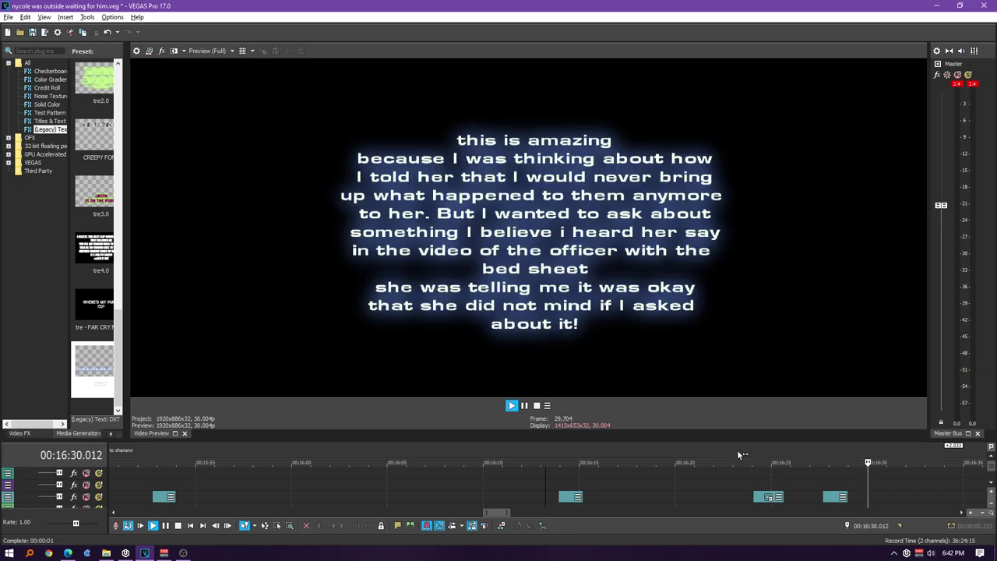
click(867, 451)
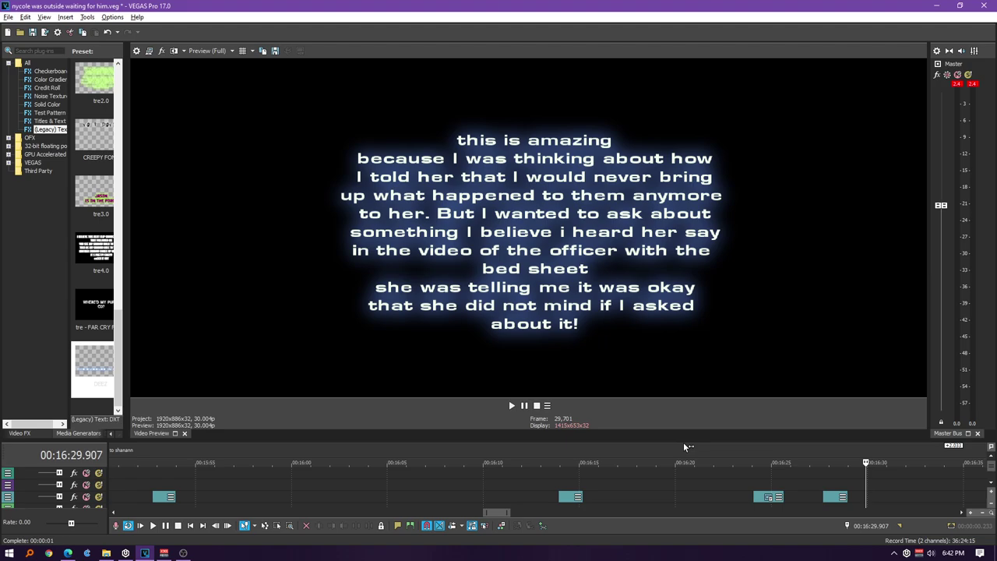
Step: Play from 16:22.575 through 'What Are You Thinking?' and 'IT'S OKAY', replaying from about 16:23.7
click(734, 456)
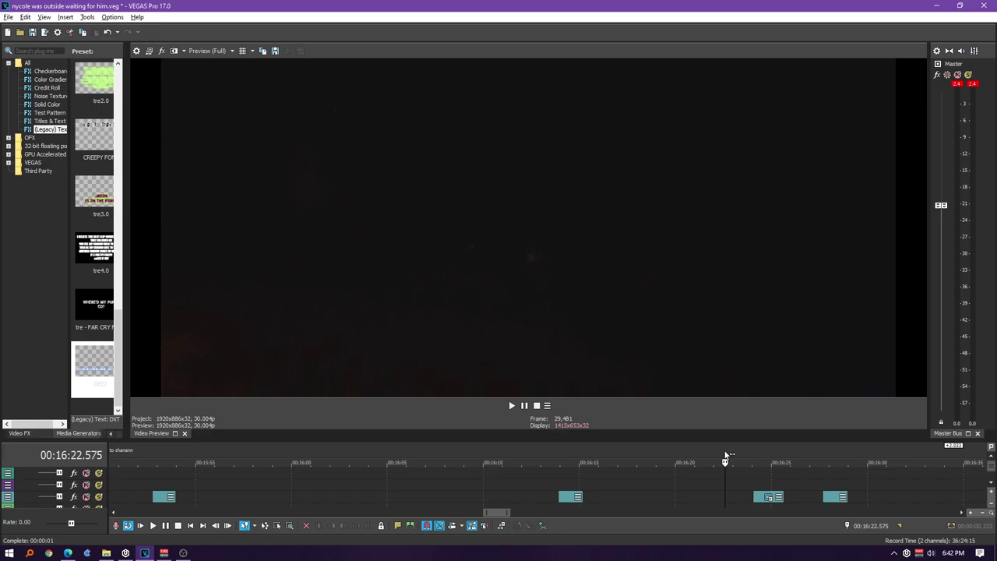
key(space)
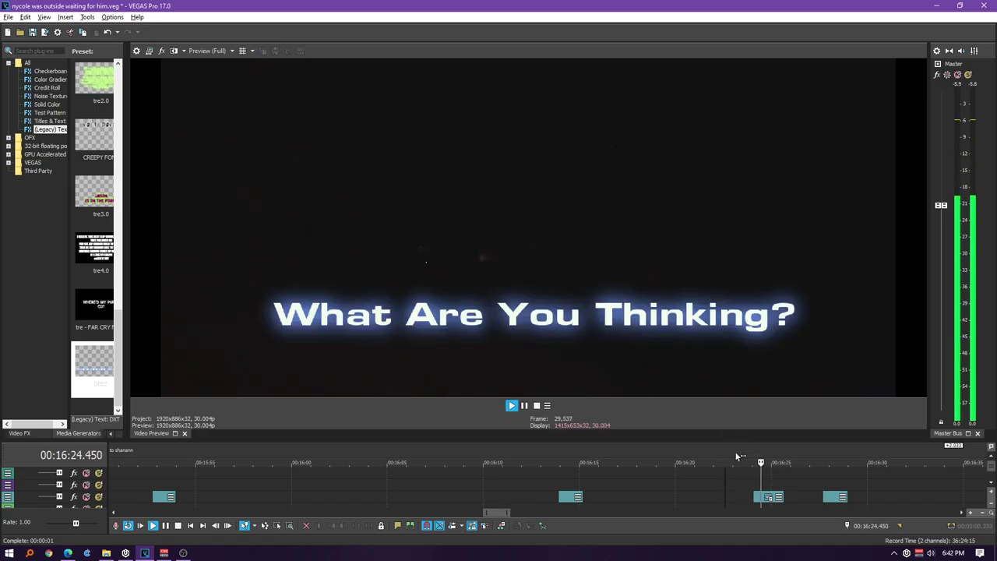
click(745, 449)
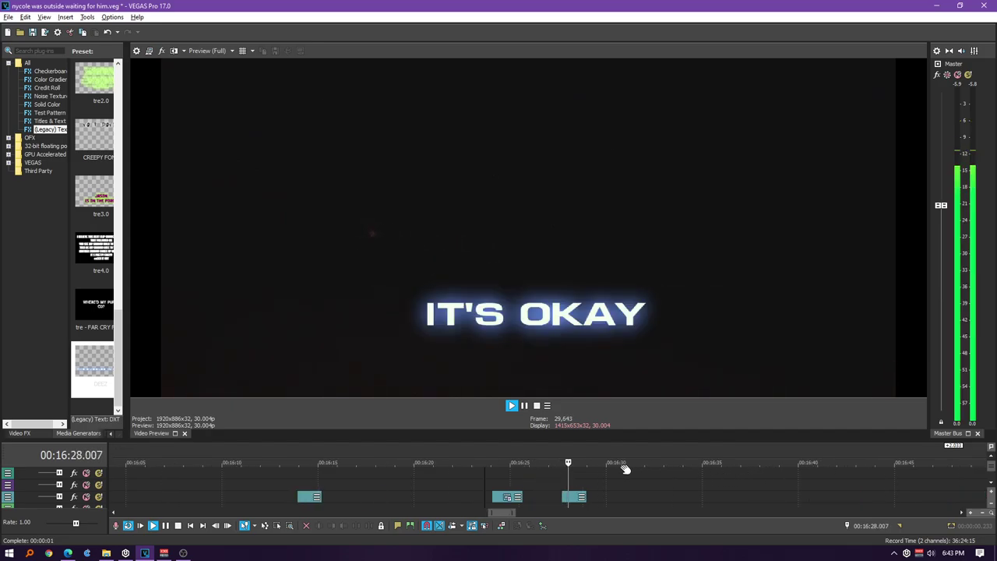
click(485, 449)
key(space)
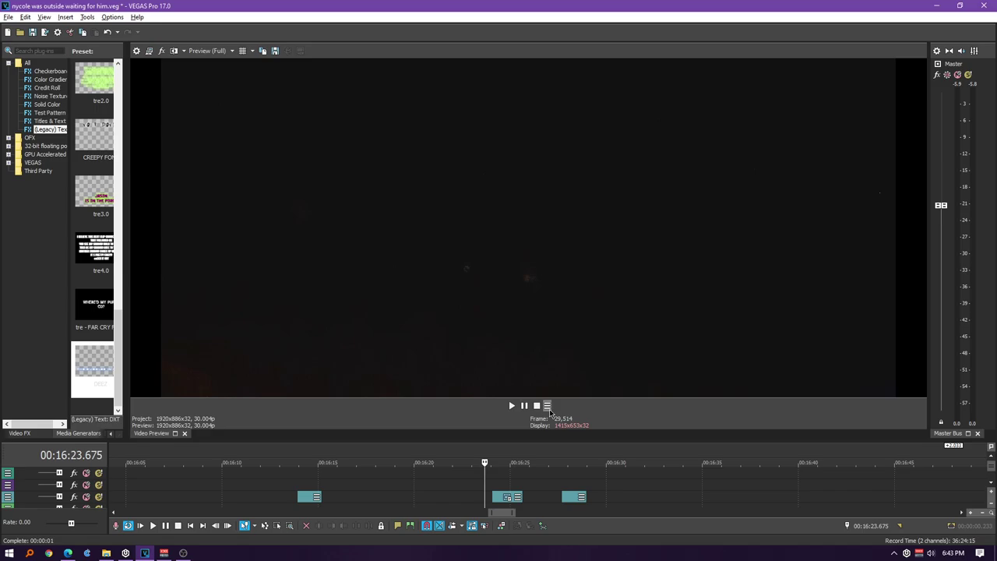
key(space)
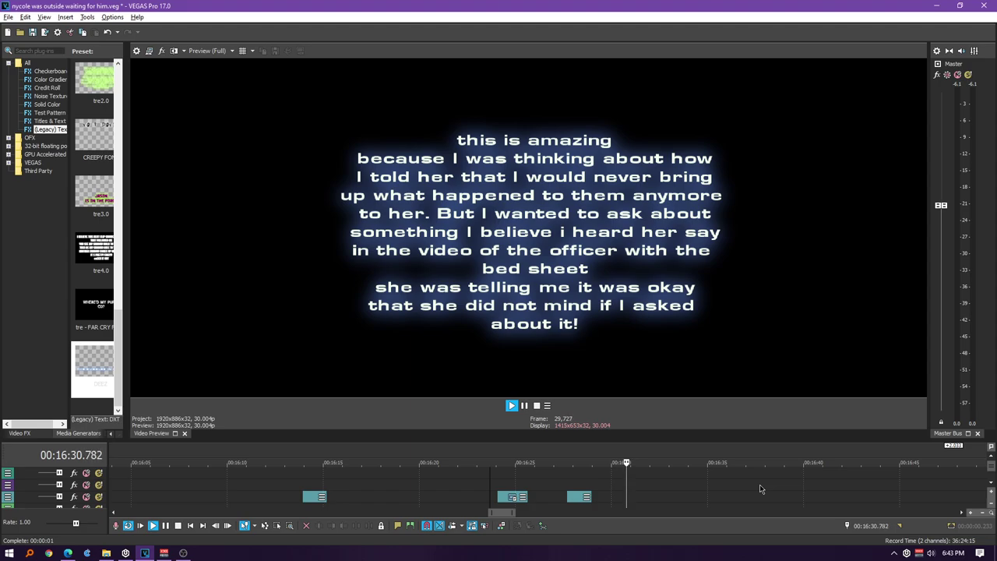
Step: Zoom out and jump ahead through 16:43.6, 16:45.7, 16:48.6 and 16:50.8 toward 17:02.870
scroll(788, 484, down, 2)
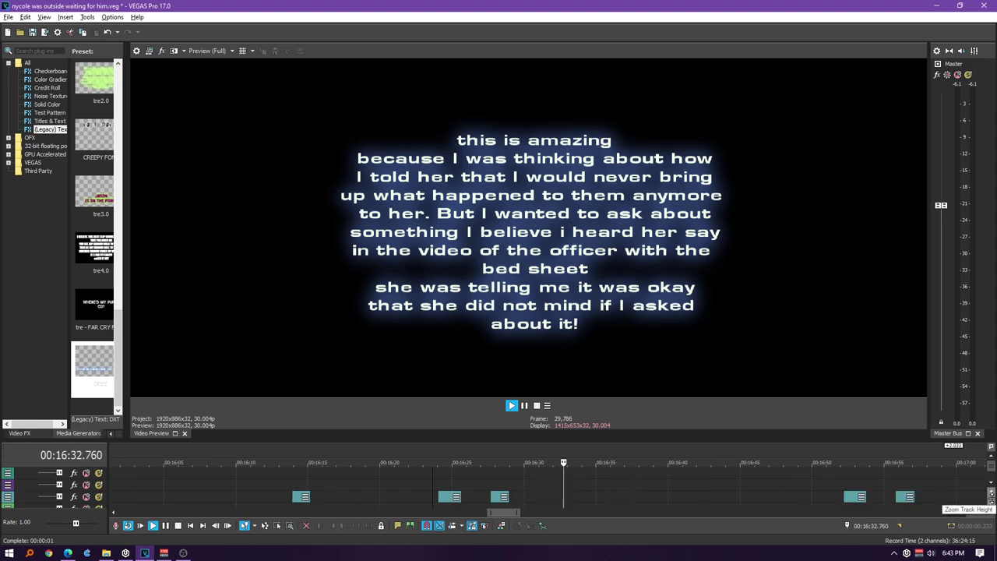
click(722, 451)
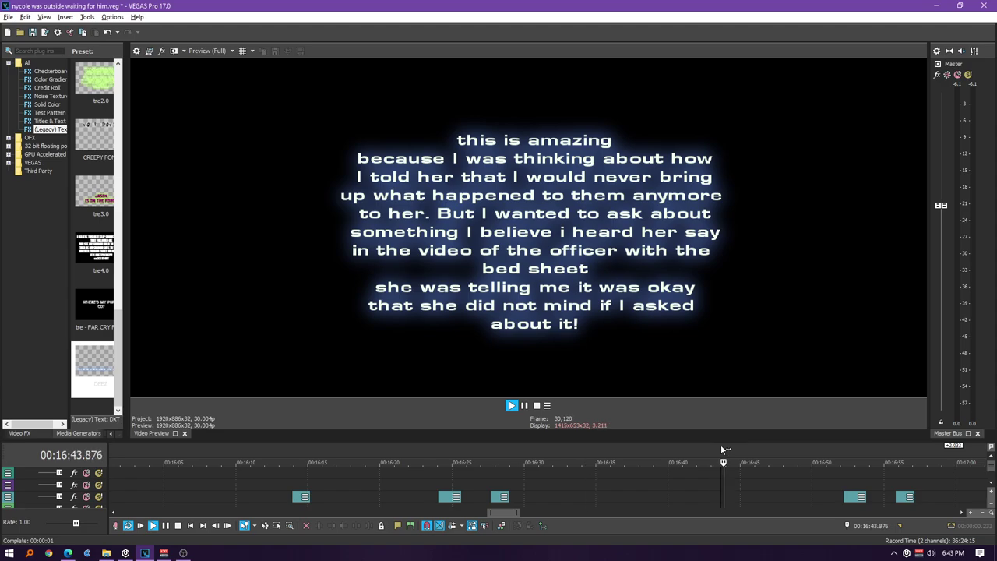
click(752, 451)
click(796, 451)
click(821, 451)
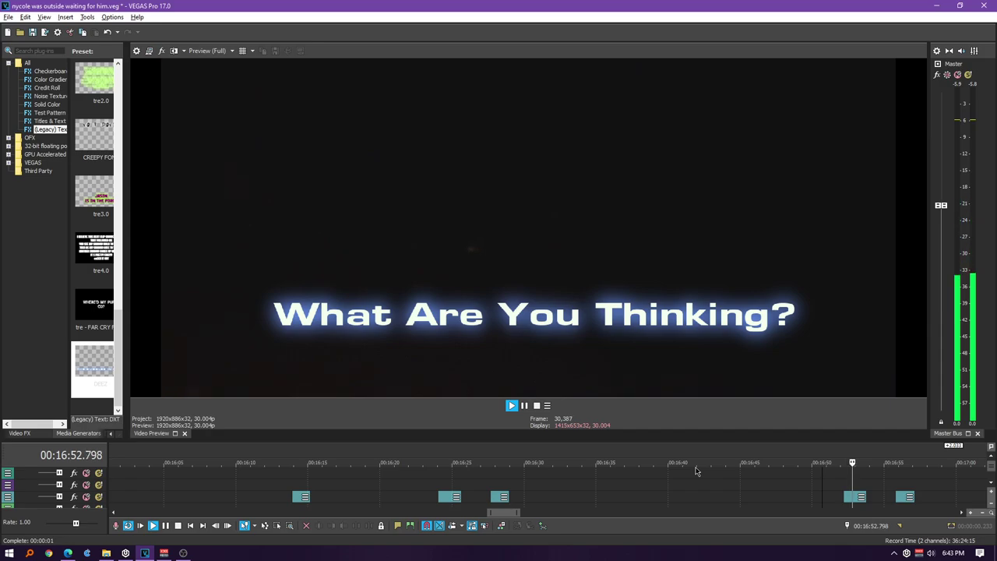
scroll(752, 472, right, 3)
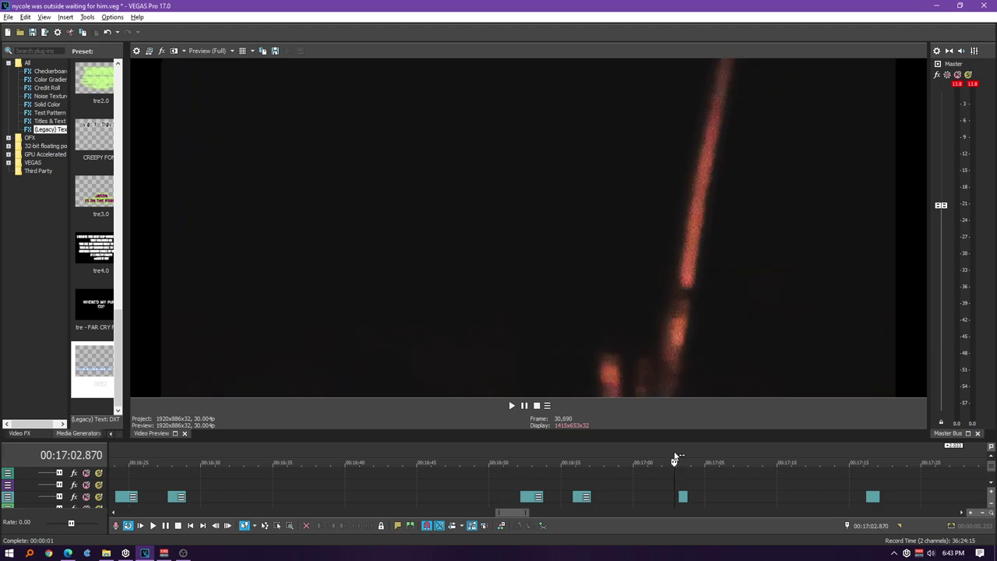
key(space)
key(space)
key(space)
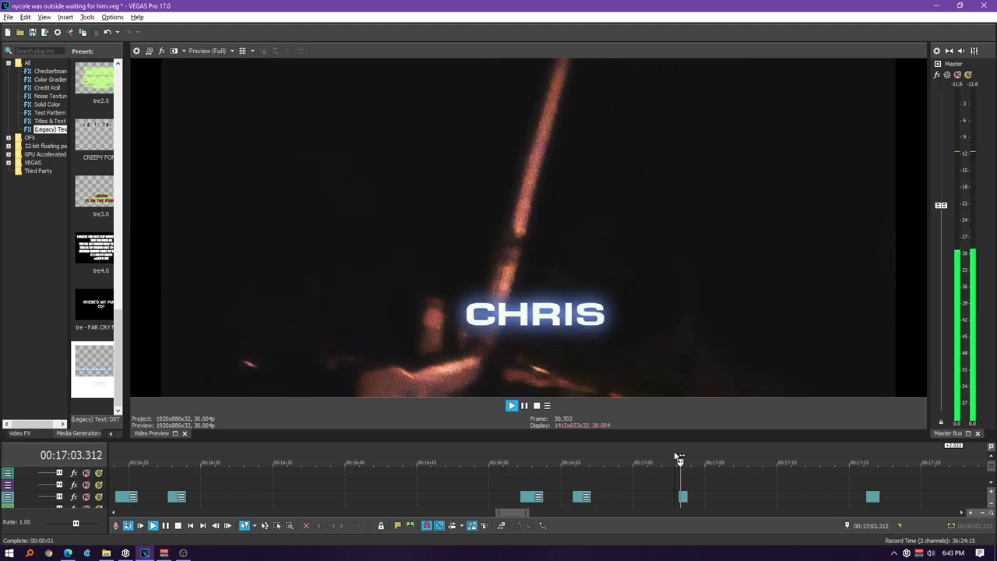
key(space)
key(space)
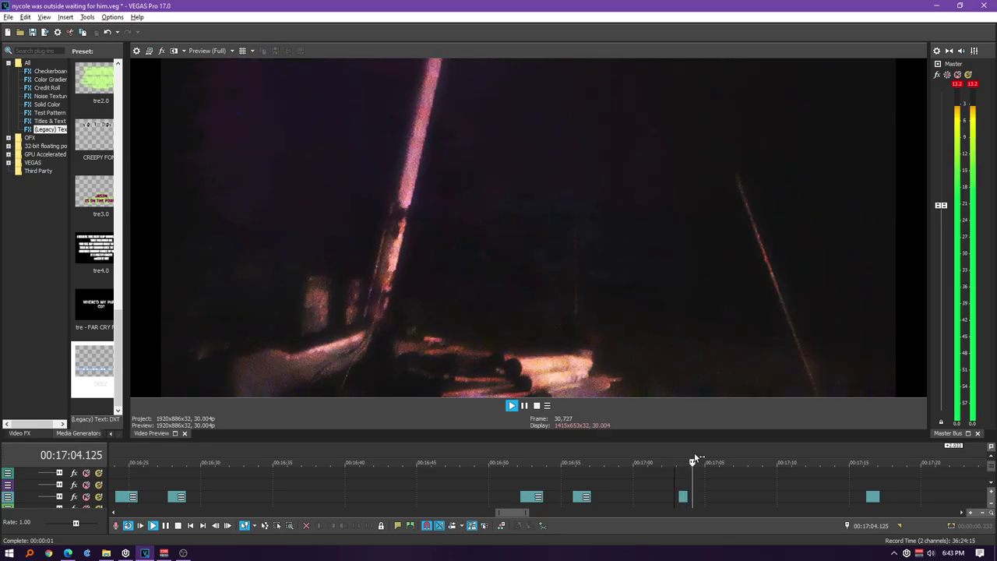
key(space)
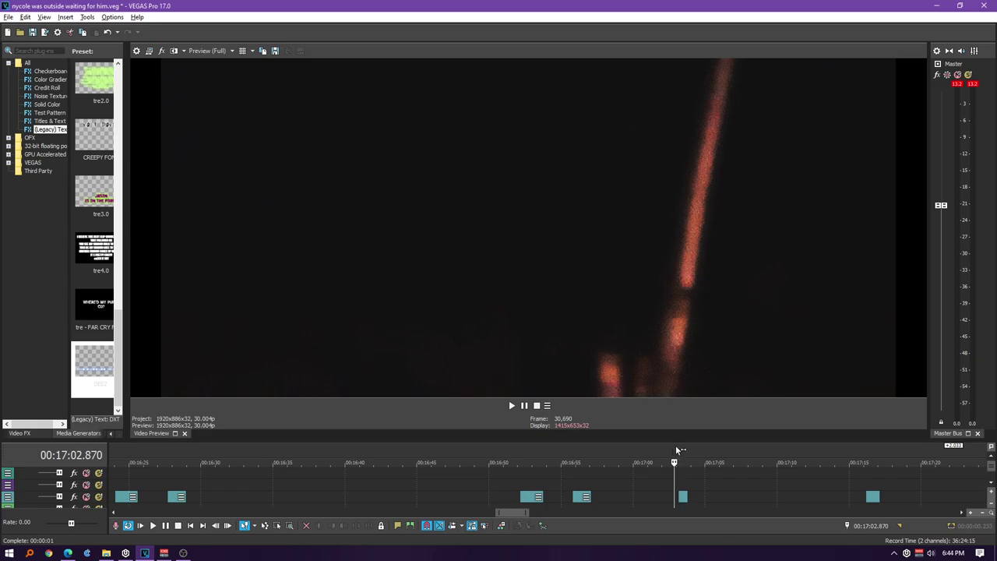
key(space)
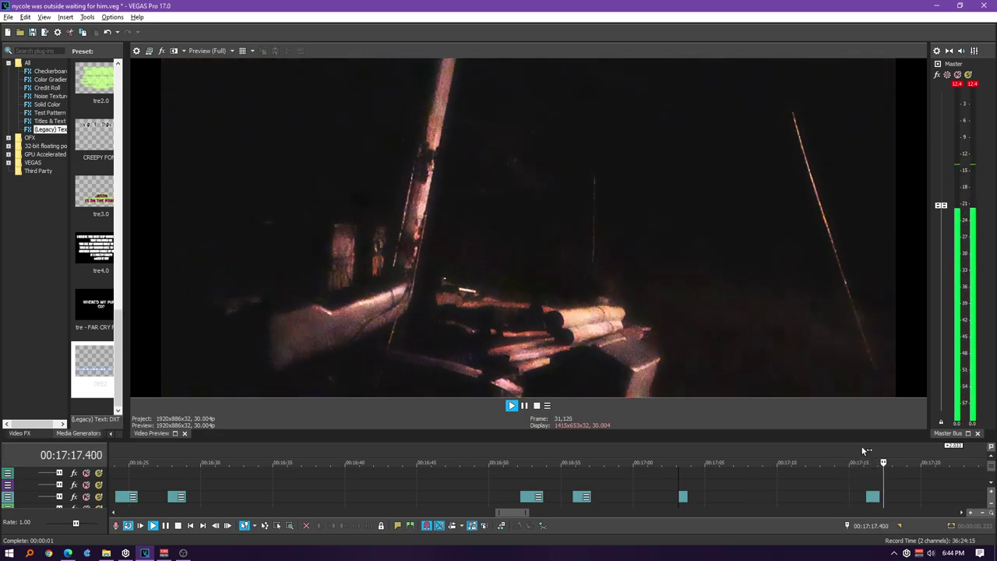
key(space)
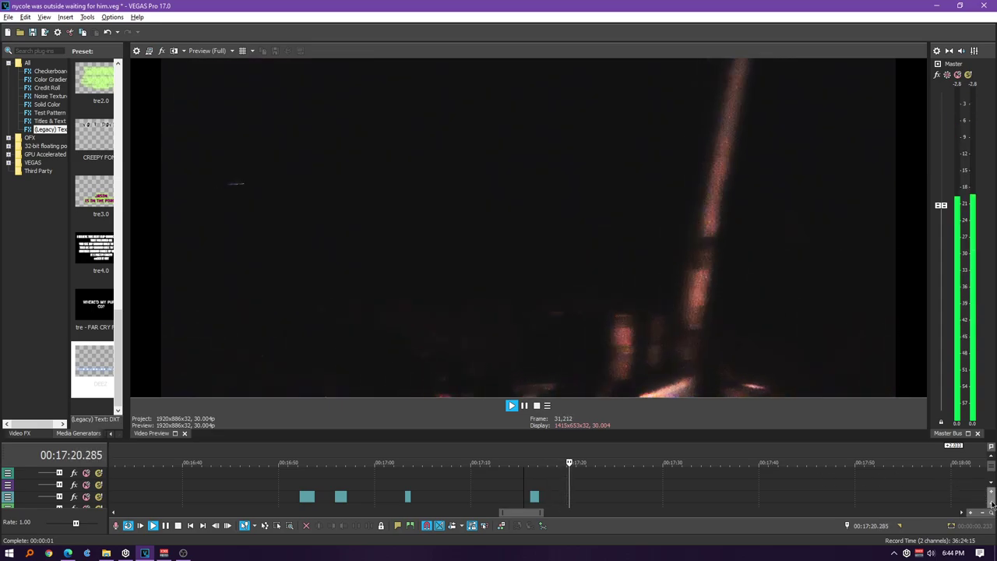
Step: Scroll the track list and shrink the preview so the video and audio tracks have more room
click(992, 505)
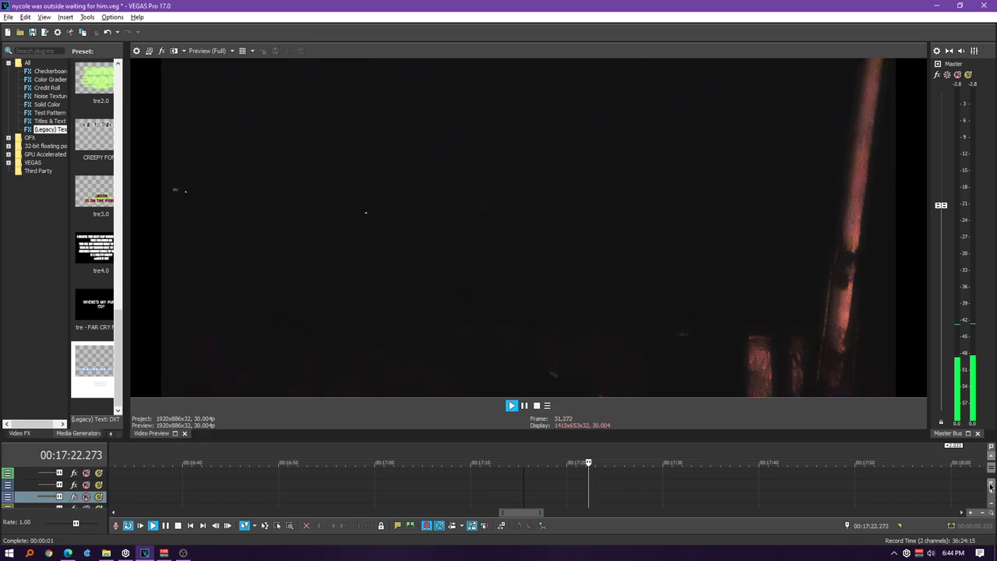
click(992, 487)
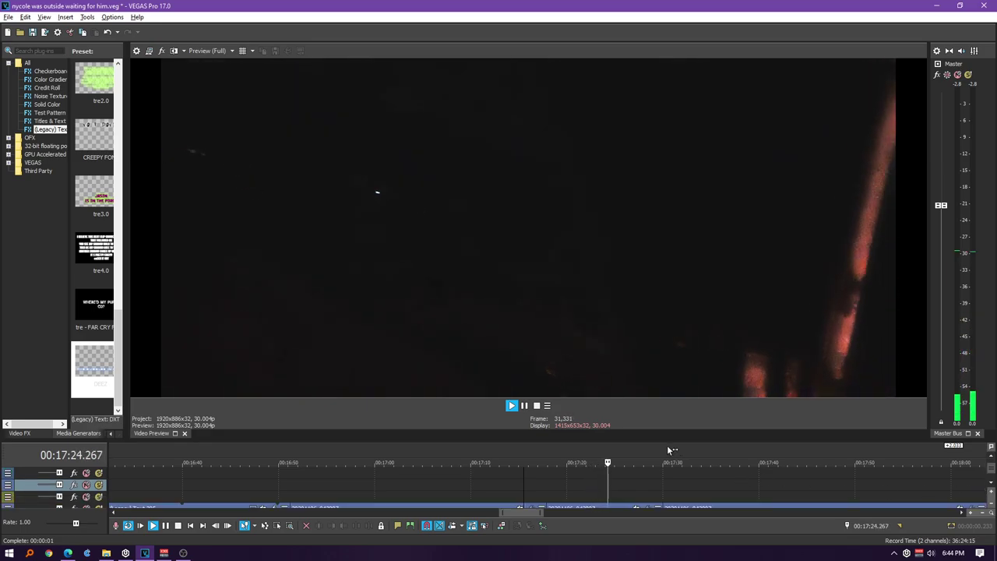
drag(665, 441, 667, 407)
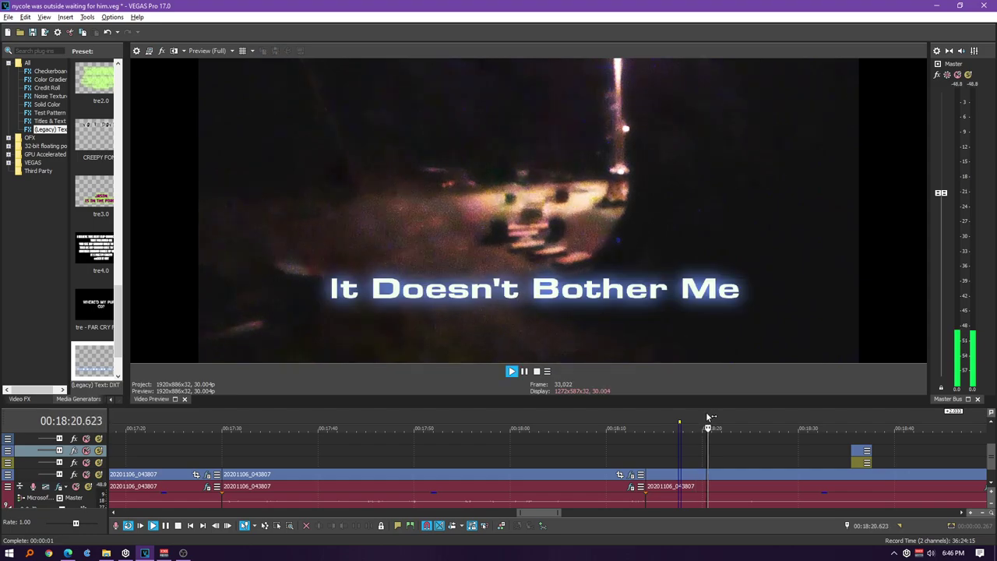
Step: Review from 18:20, mark 18:28.4–18:29.7 then 18:29.7–18:30.4, reaching 'Cause She Did Something'
click(703, 421)
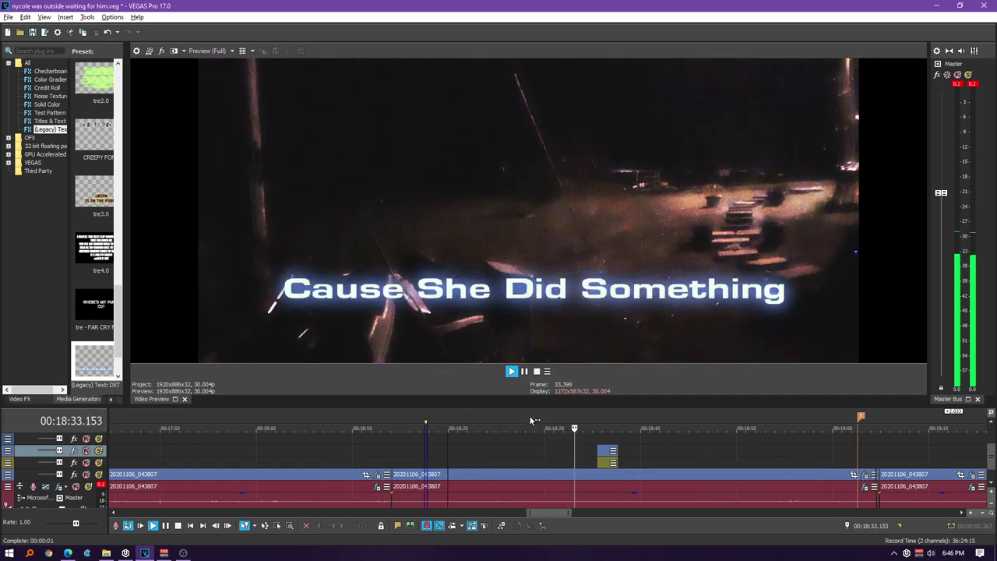
key(space)
click(531, 421)
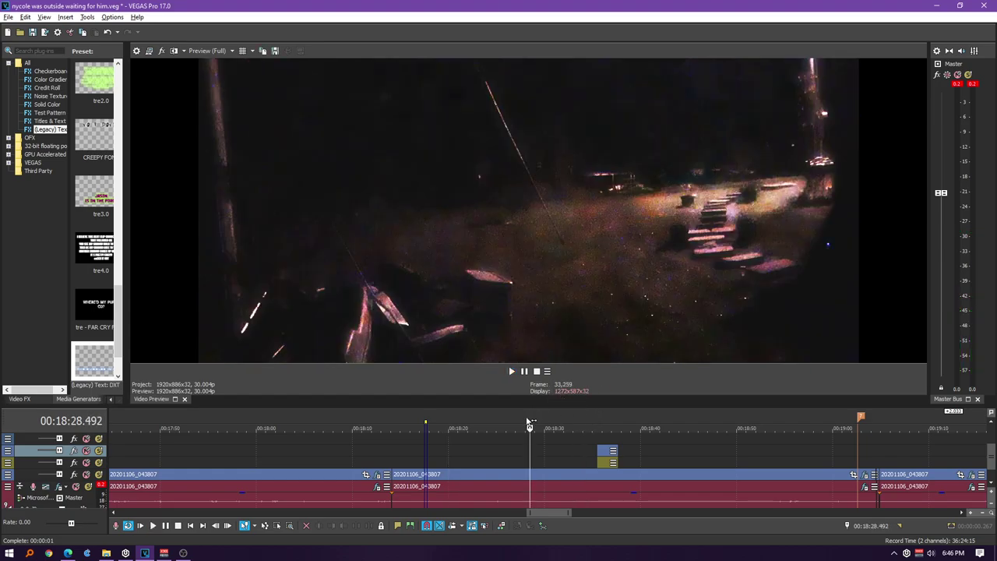
drag(529, 422, 543, 420)
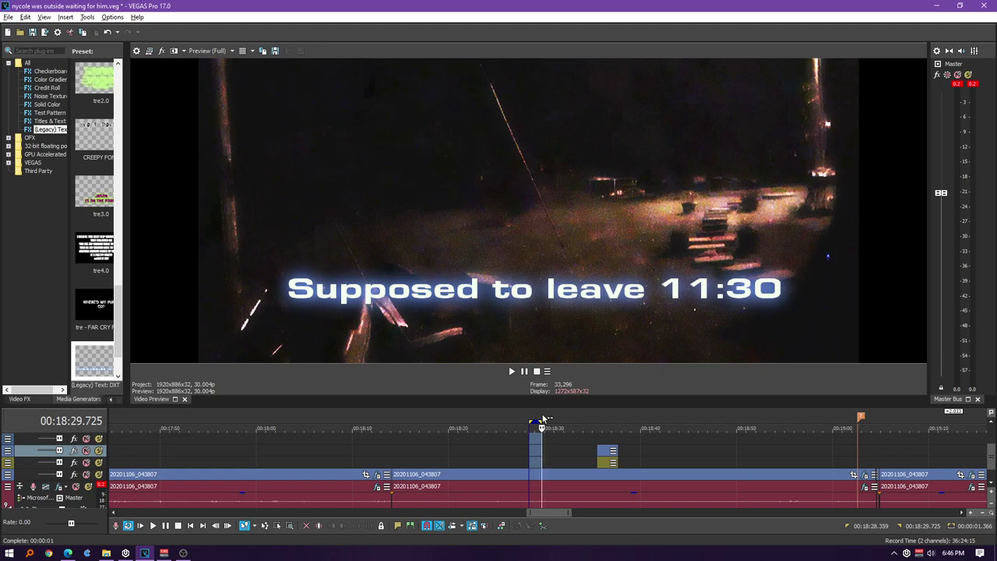
drag(543, 420, 572, 414)
click(560, 419)
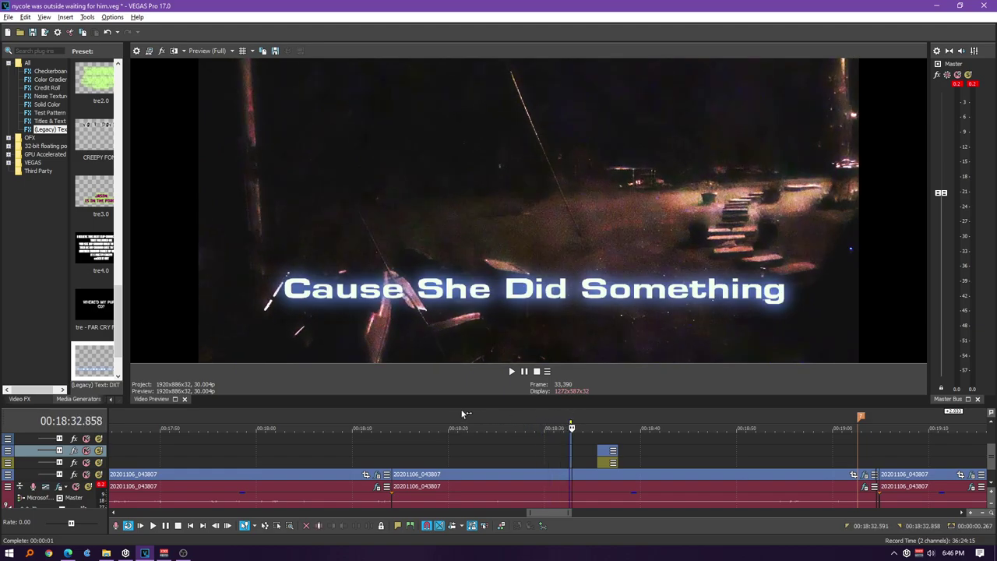
Step: Mark the 'I DID' span, play from 18:26.7 and stop on 'Supposed to leave 11:30'
drag(463, 414, 473, 414)
click(514, 420)
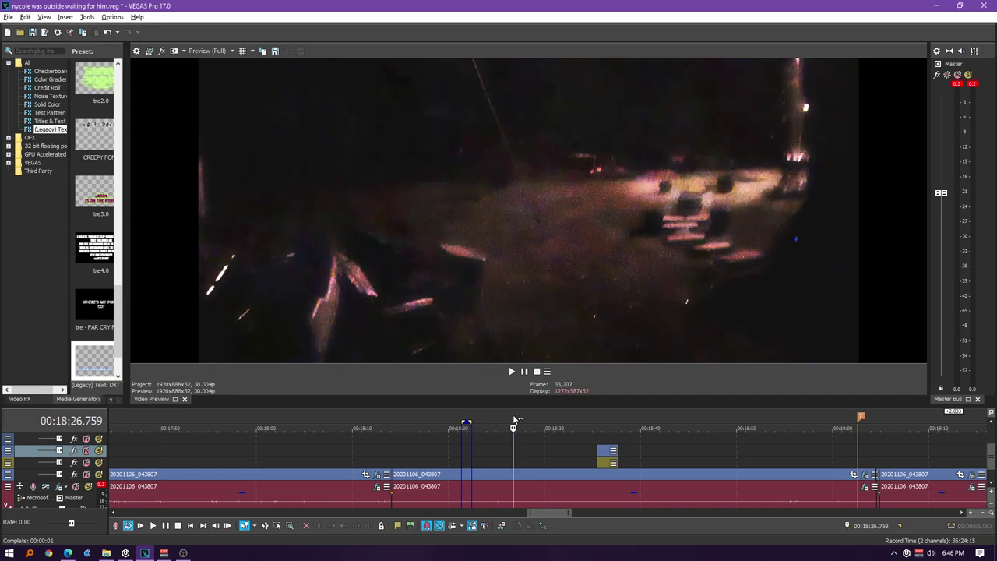
key(space)
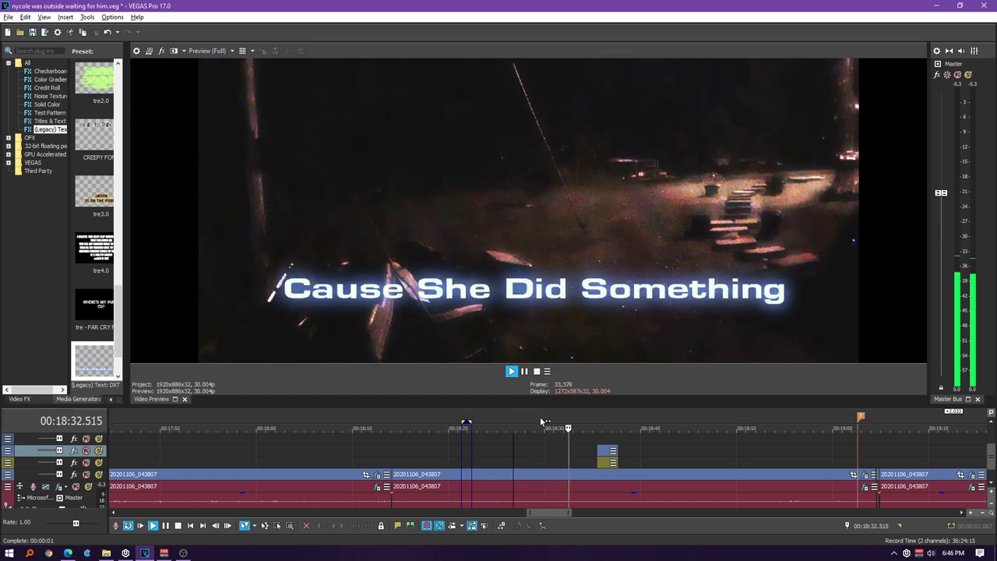
click(540, 417)
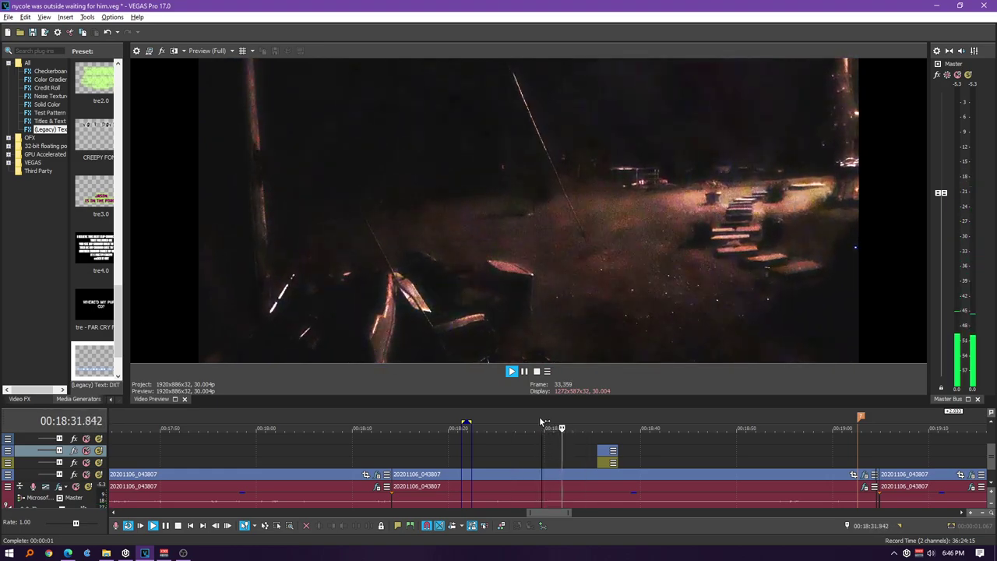
key(space)
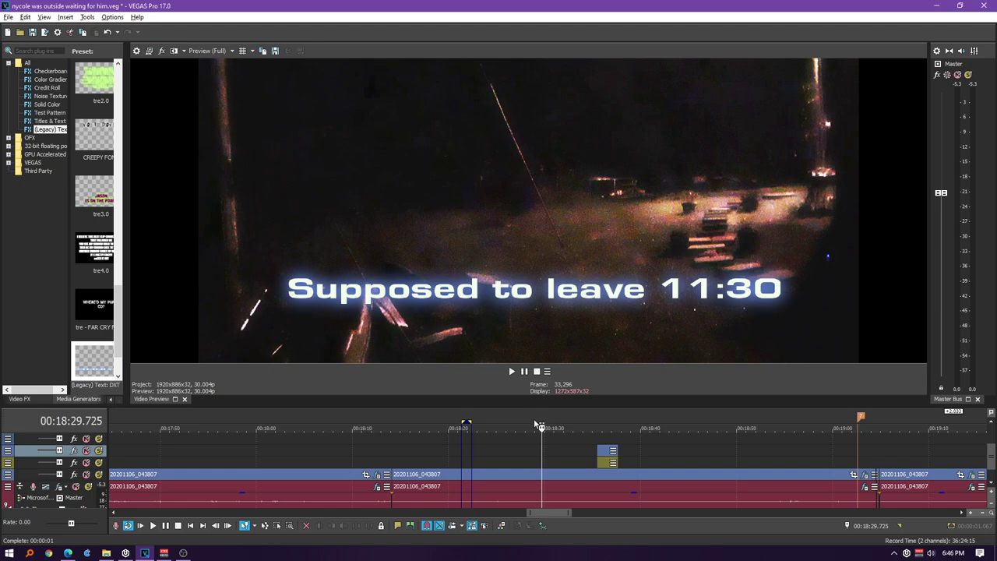
scroll(592, 447, up, 2)
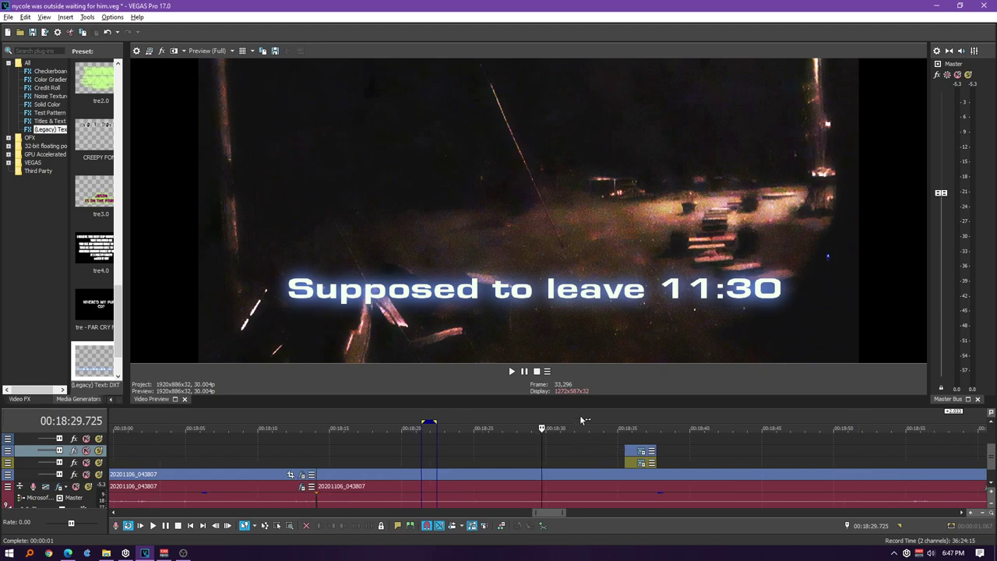
Step: Play from 18:29.725, then replay from 18:35.124 through 'verry quiet' and 'Tried To Tell The Officer'
key(space)
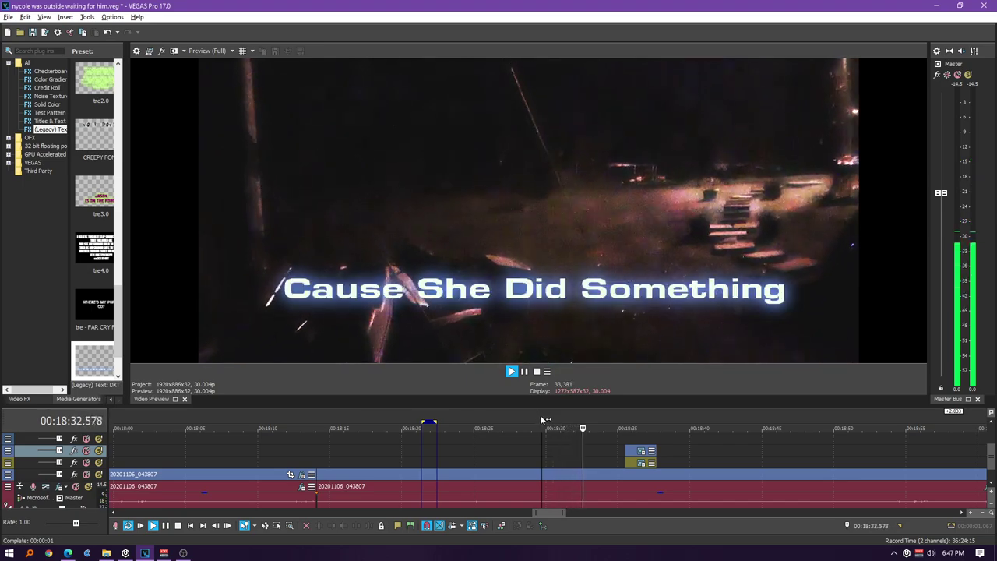
click(621, 425)
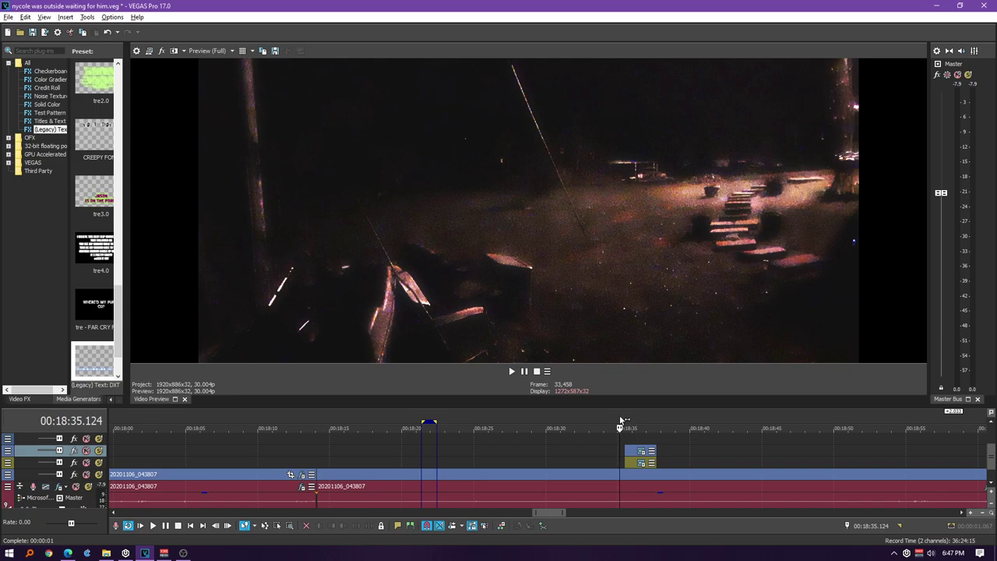
key(space)
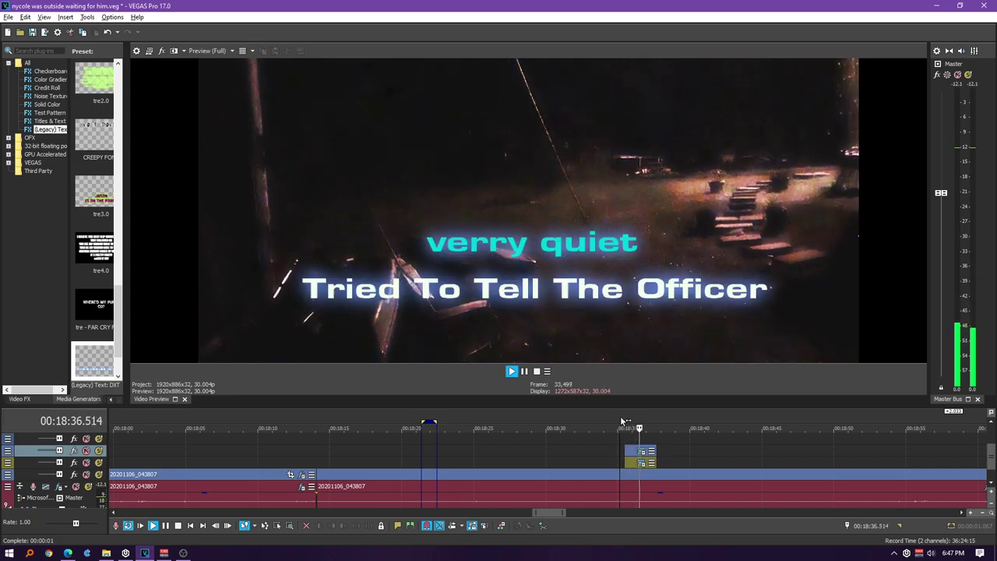
key(space)
key(space)
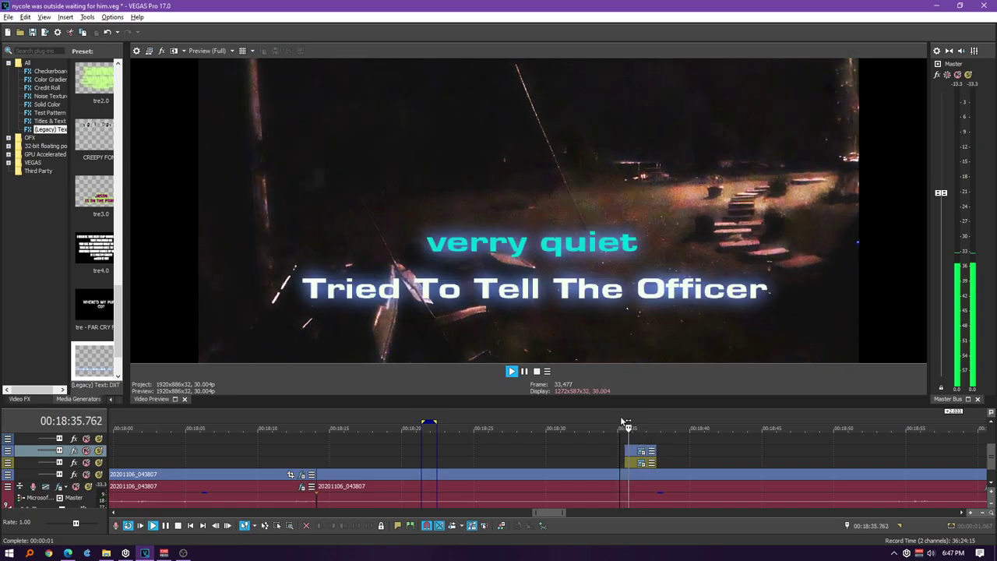
scroll(683, 421, down, 2)
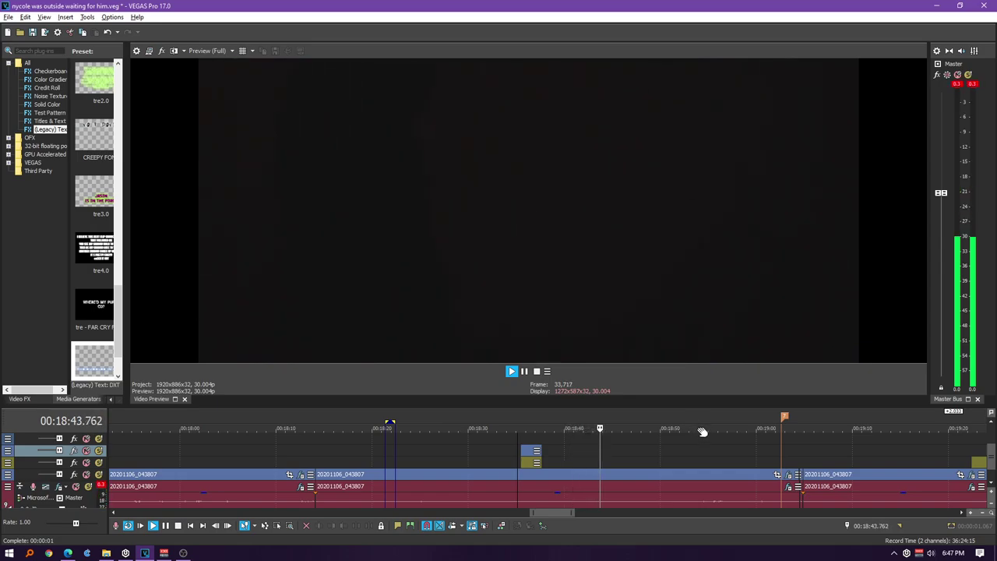
Step: Play 'It Could Be Worse' from about 19:05, then recheck it at 19:06.6 and 19:06.3
scroll(741, 441, down, 3)
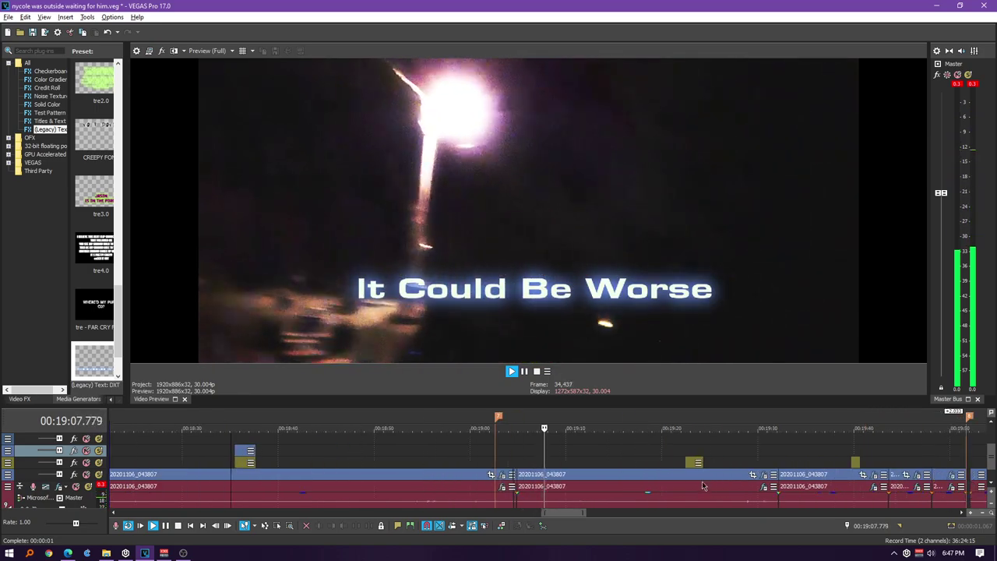
click(523, 421)
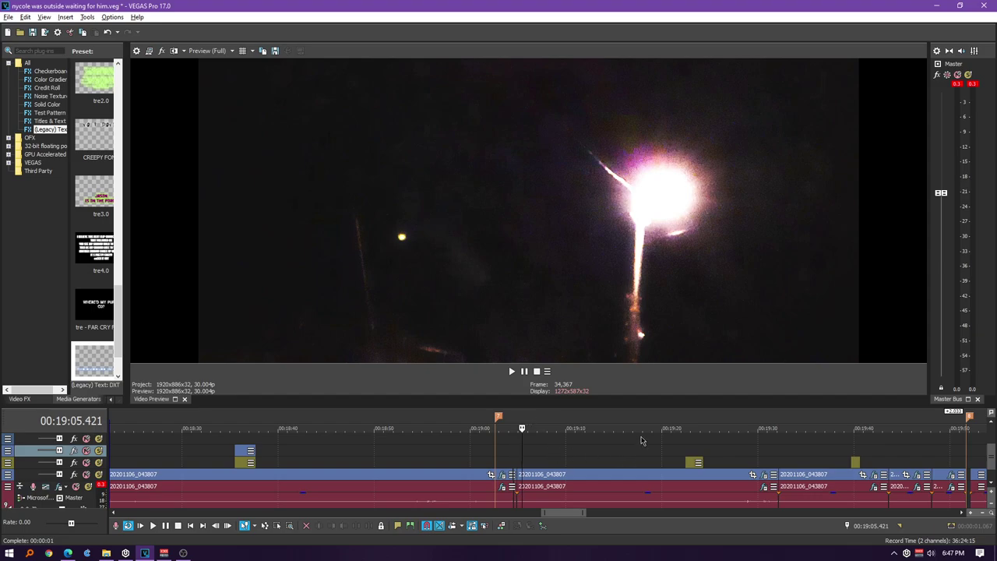
key(space)
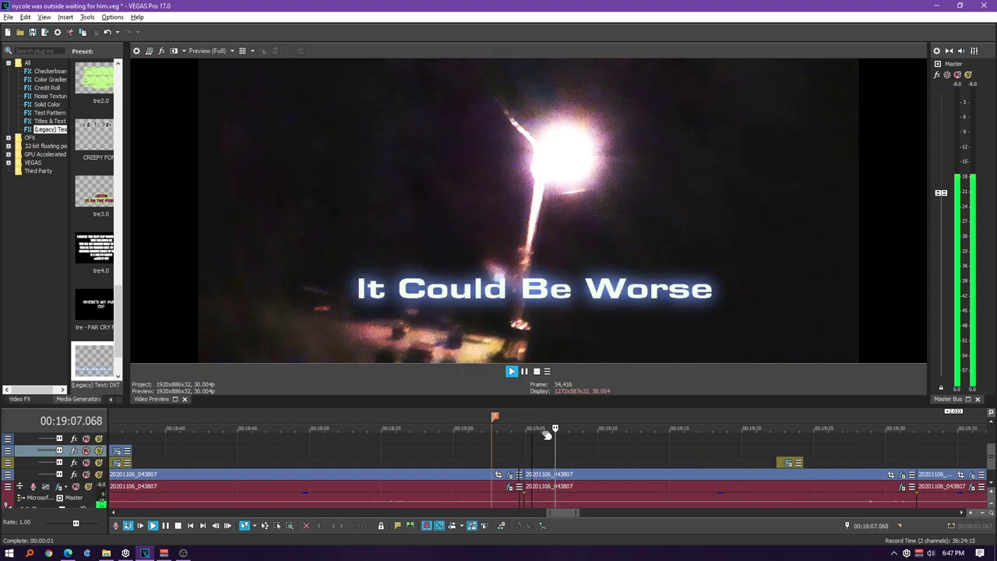
key(space)
click(544, 421)
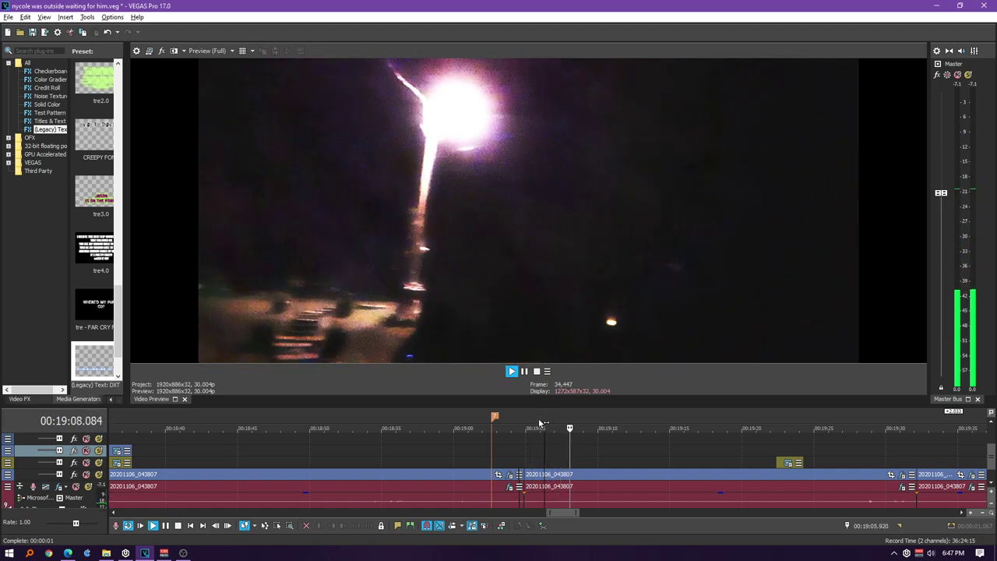
click(542, 426)
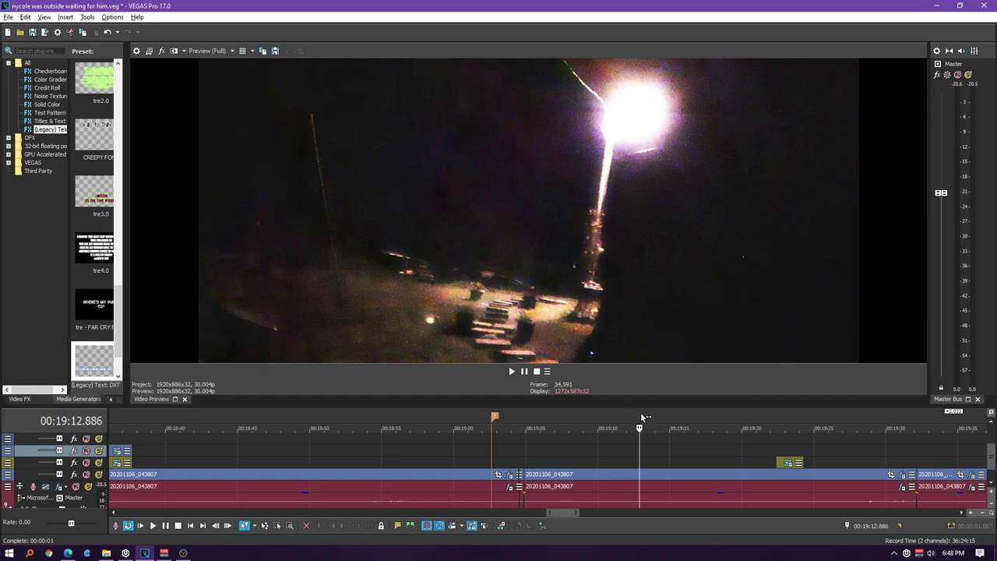
Step: Resume playback and replay from just before 'I Don't Like Her', running past 'JUST ONE'
key(space)
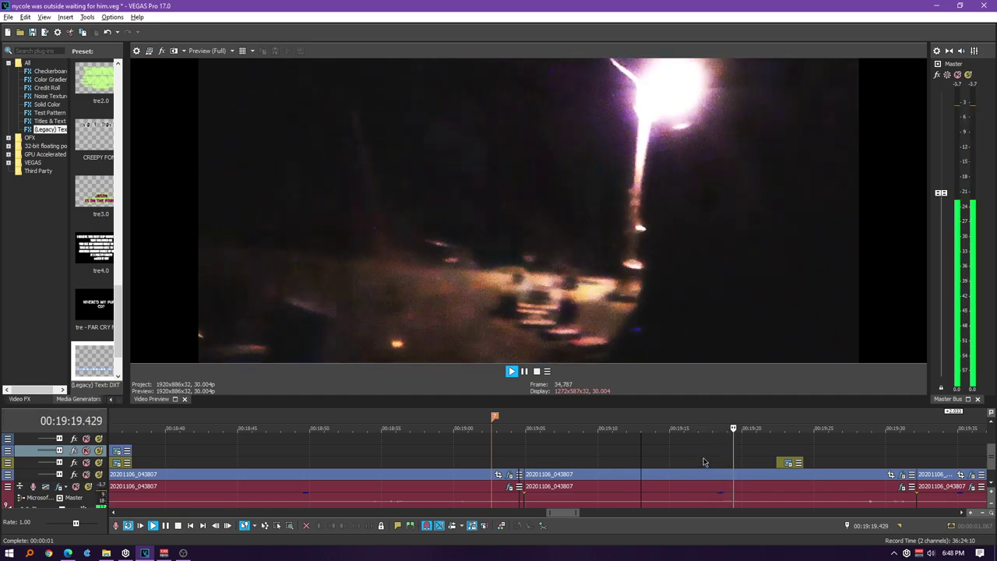
scroll(705, 463, down, 2)
scroll(704, 462, up, 2)
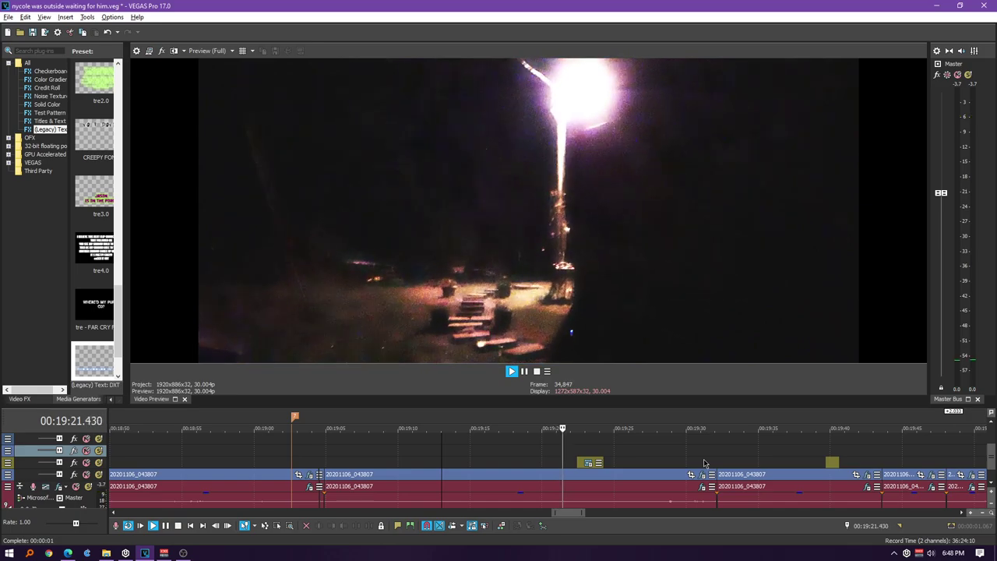
click(570, 421)
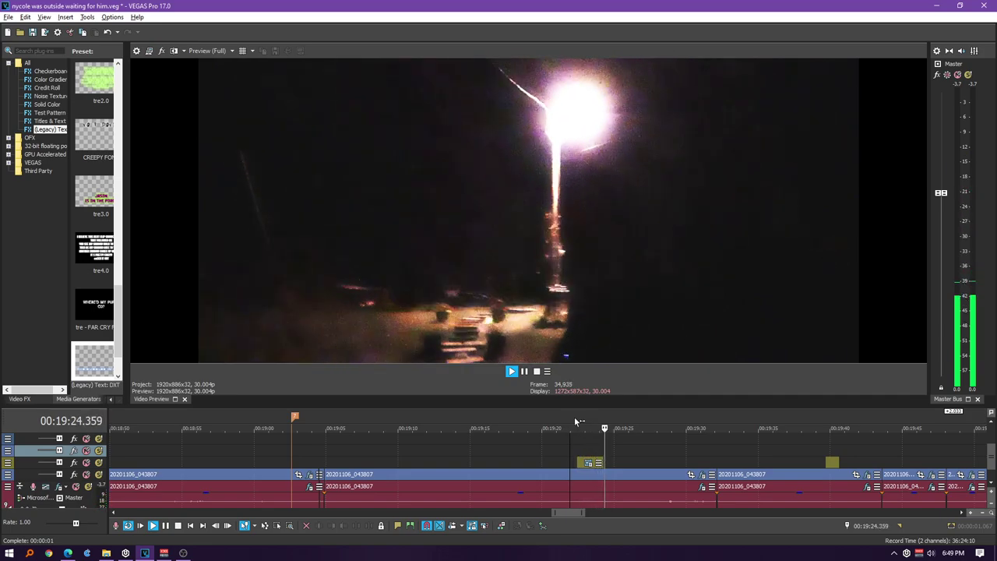
scroll(701, 434, down, 2)
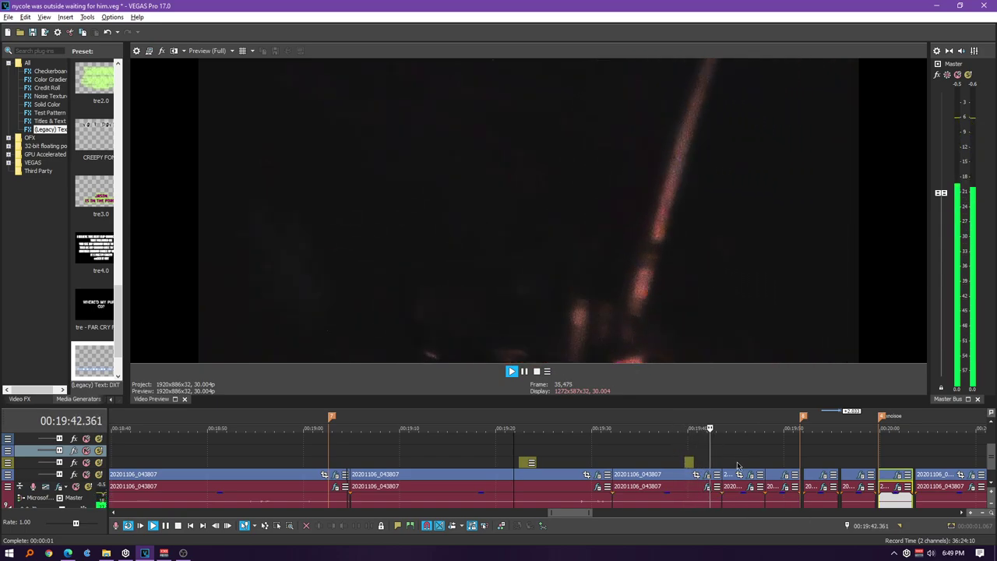
Step: Stop the running playback of the night footage
scroll(724, 489, up, 1)
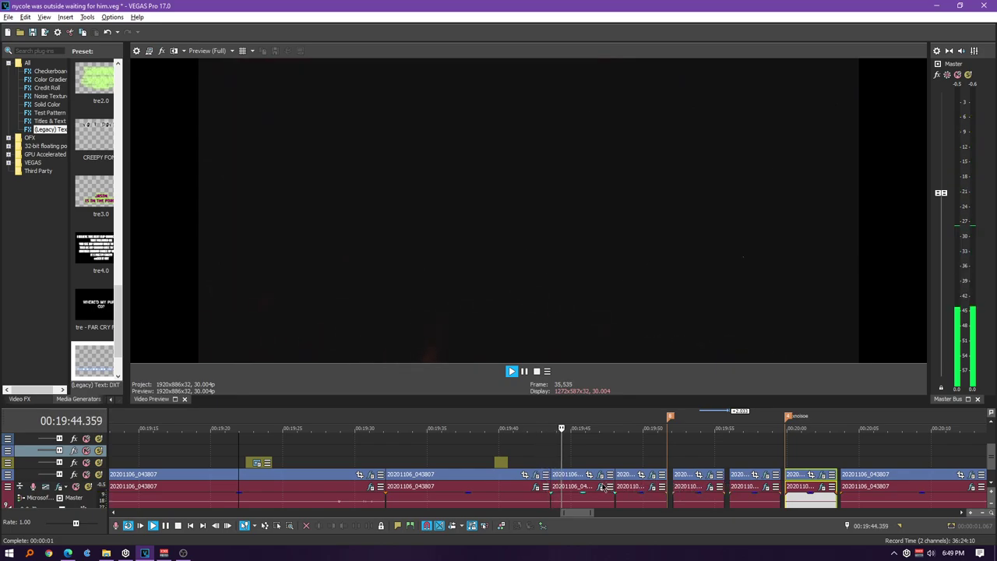
scroll(564, 485, up, 1)
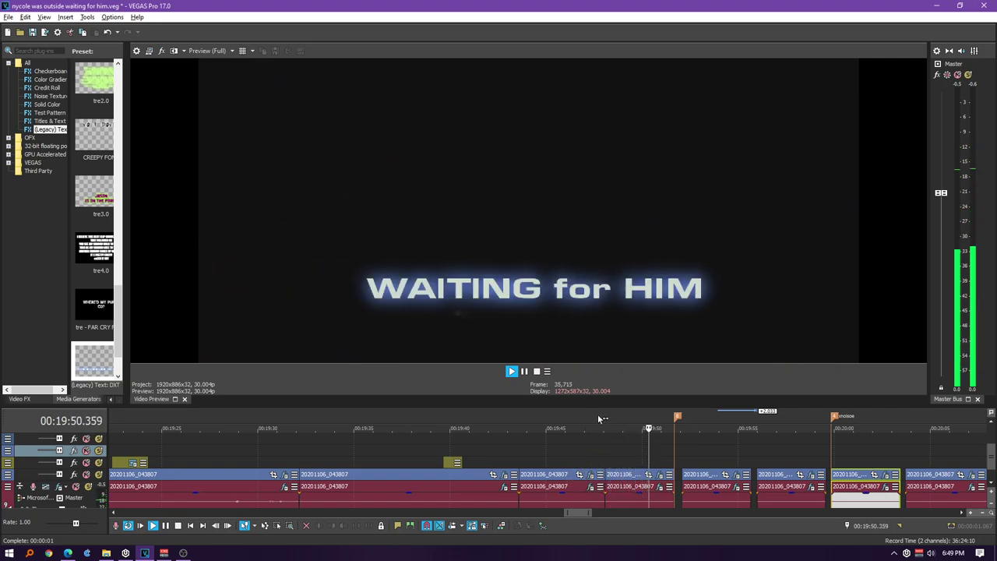
key(space)
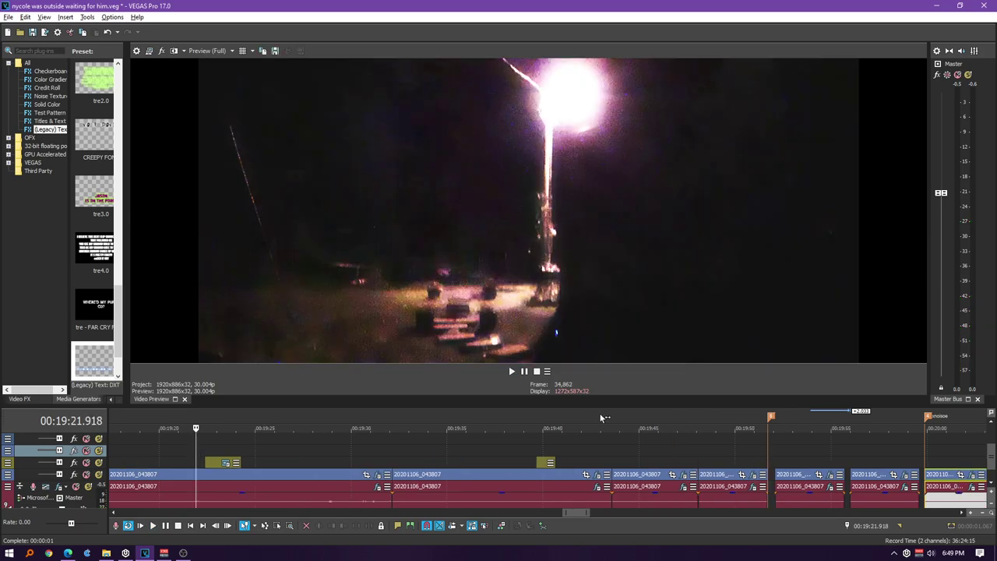
Step: Play from about 19:43.6 through 'NICOLE WAS OUTSIDE' to 'WAITING for HIM', then stop
scroll(756, 420, right, 3)
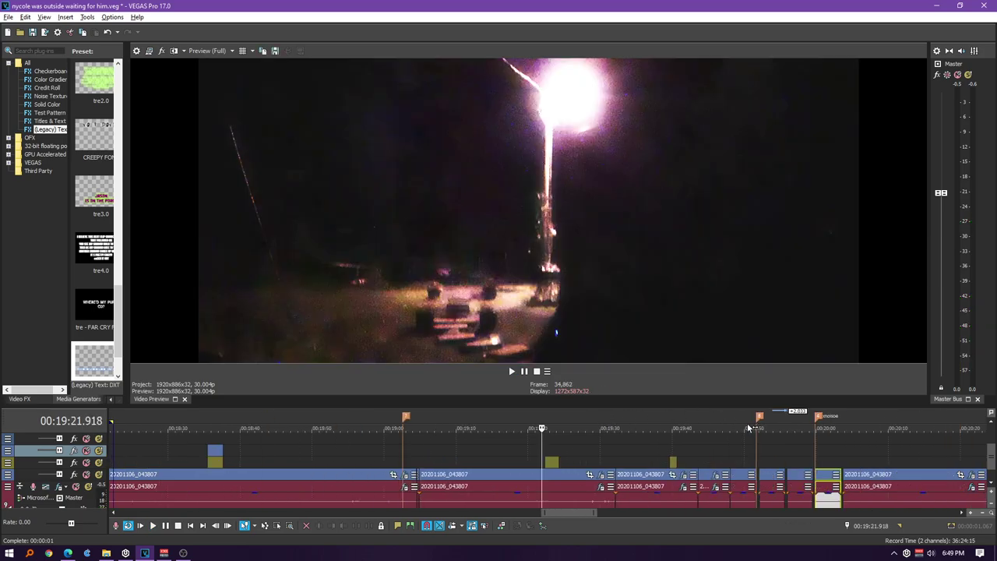
click(700, 425)
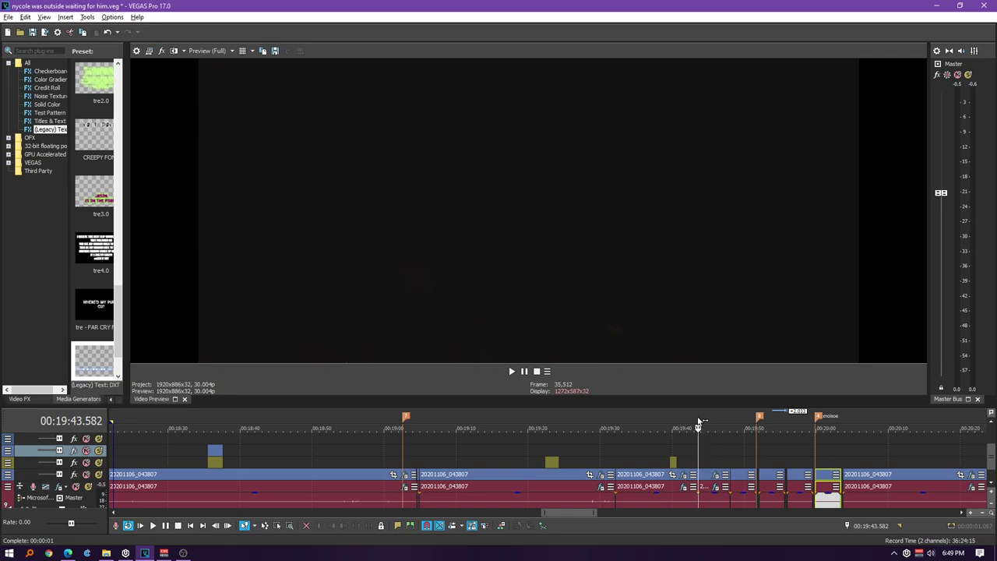
key(space)
scroll(685, 430, up, 2)
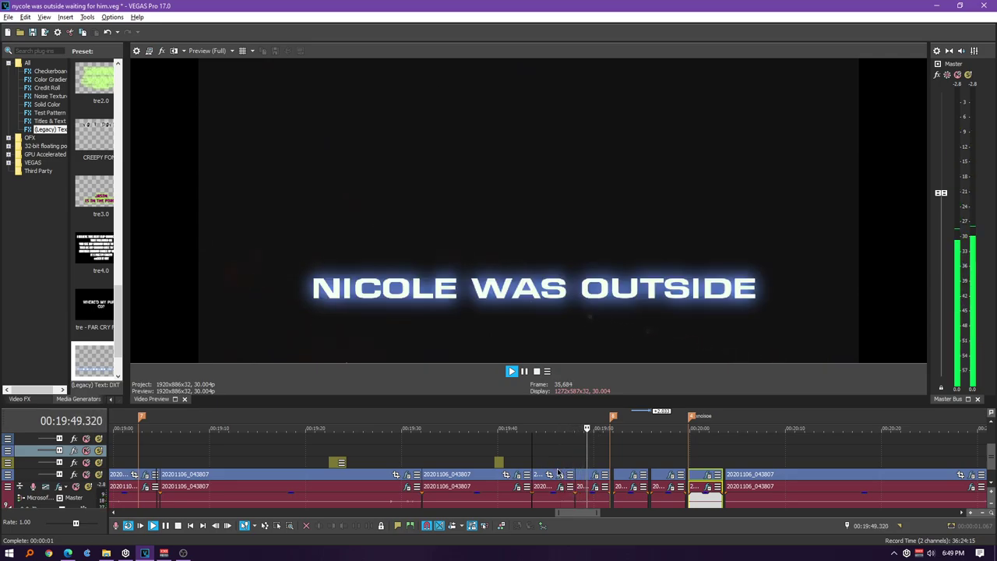
scroll(546, 472, up, 5)
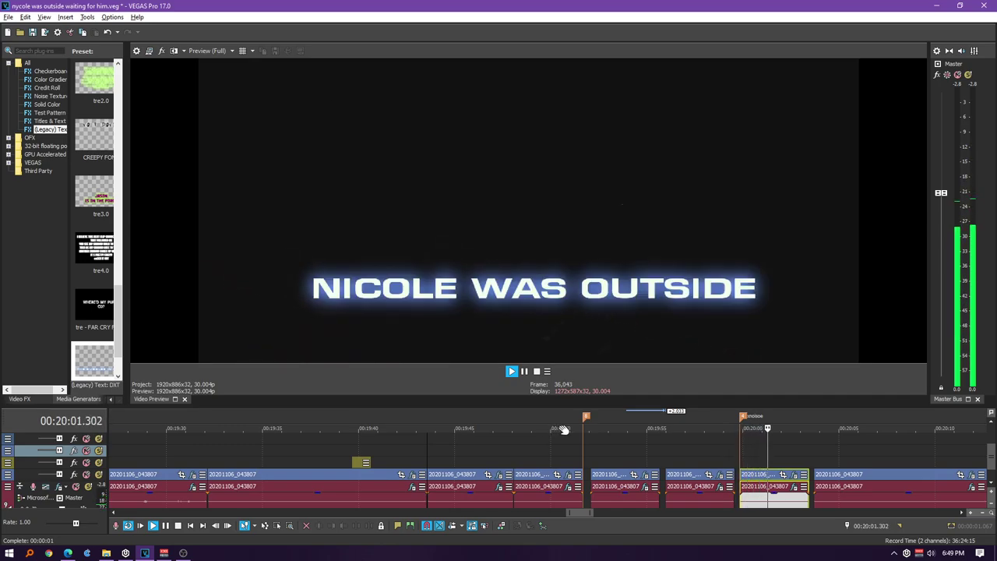
key(space)
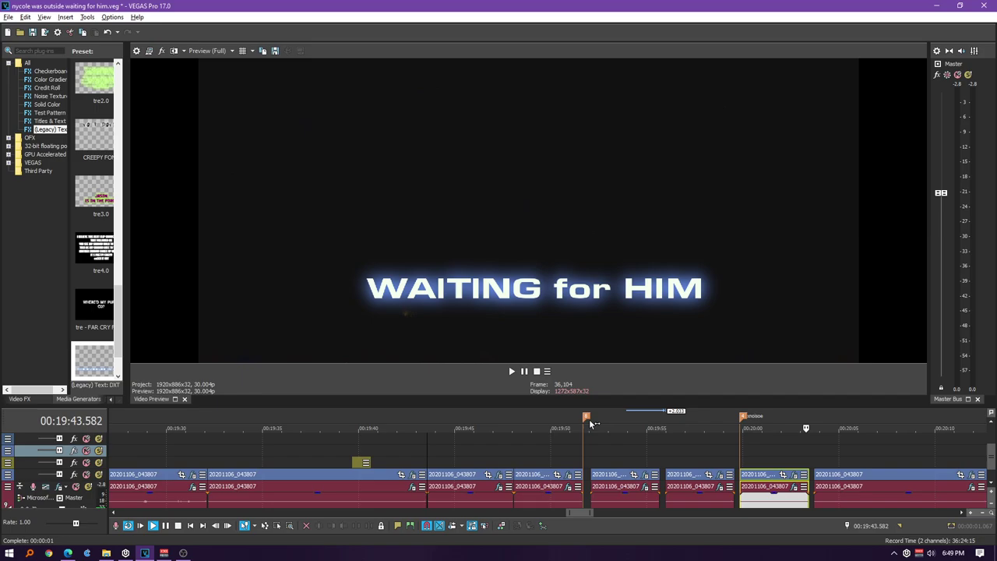
Step: Mark a loop region over the 'WAITING for HIM' clip (19:52.1–19:55.7) and park the cursor at its start
drag(590, 423, 659, 438)
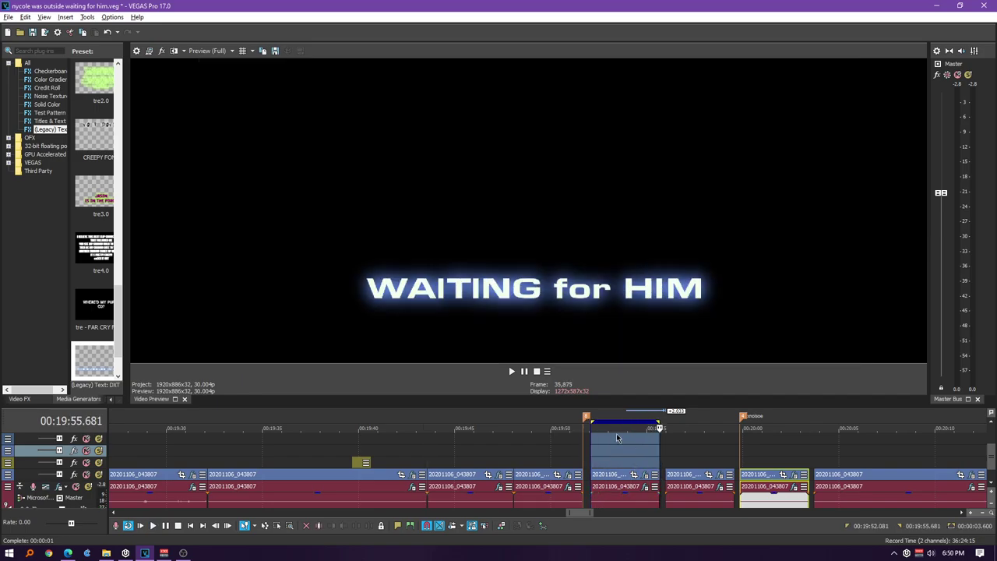
click(593, 418)
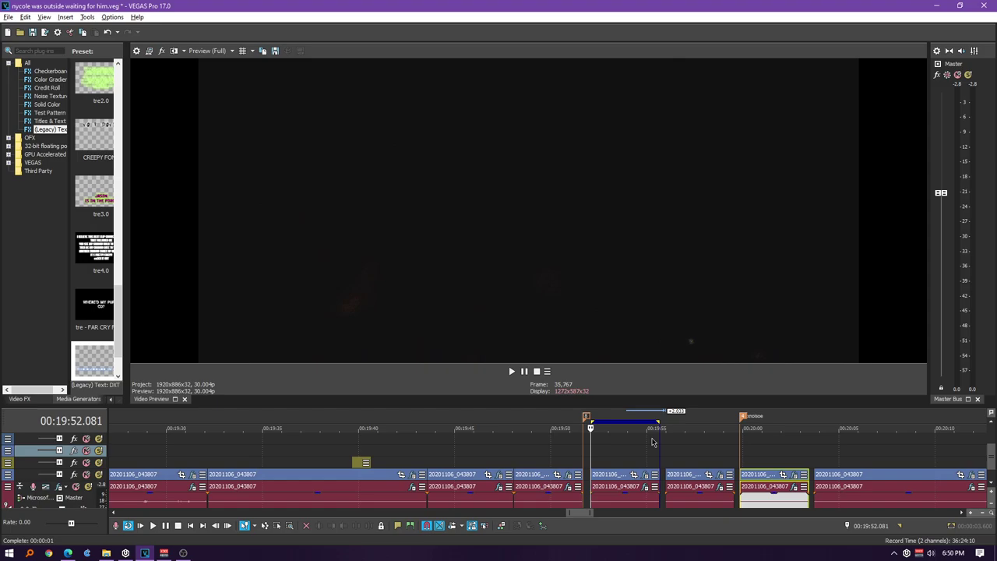
scroll(561, 429, up, 2)
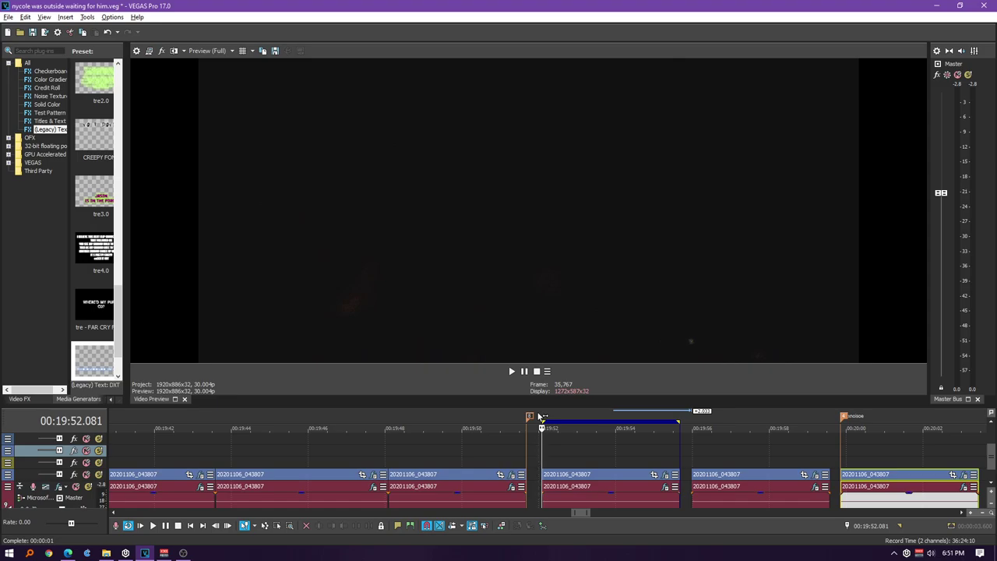
key(space)
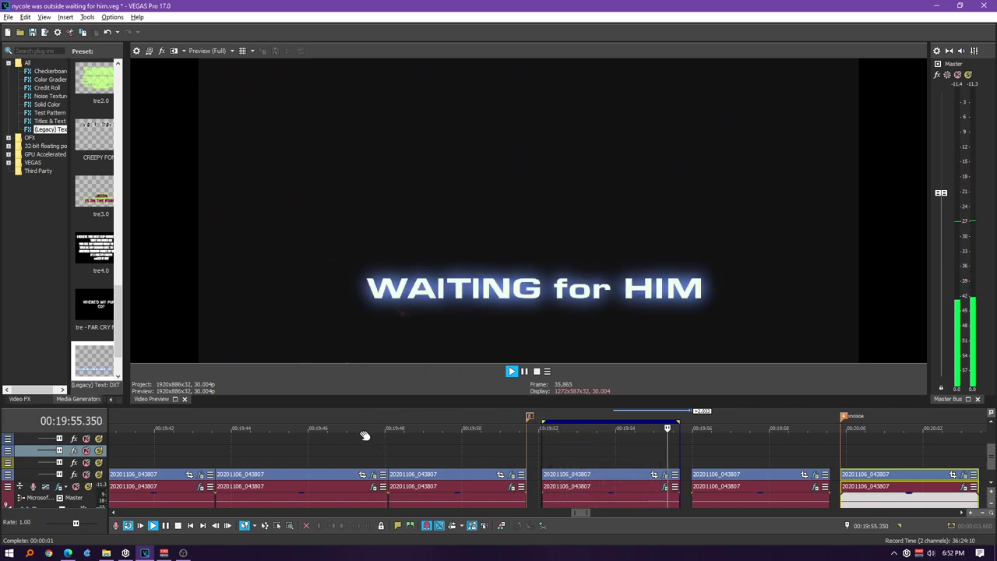
key(space)
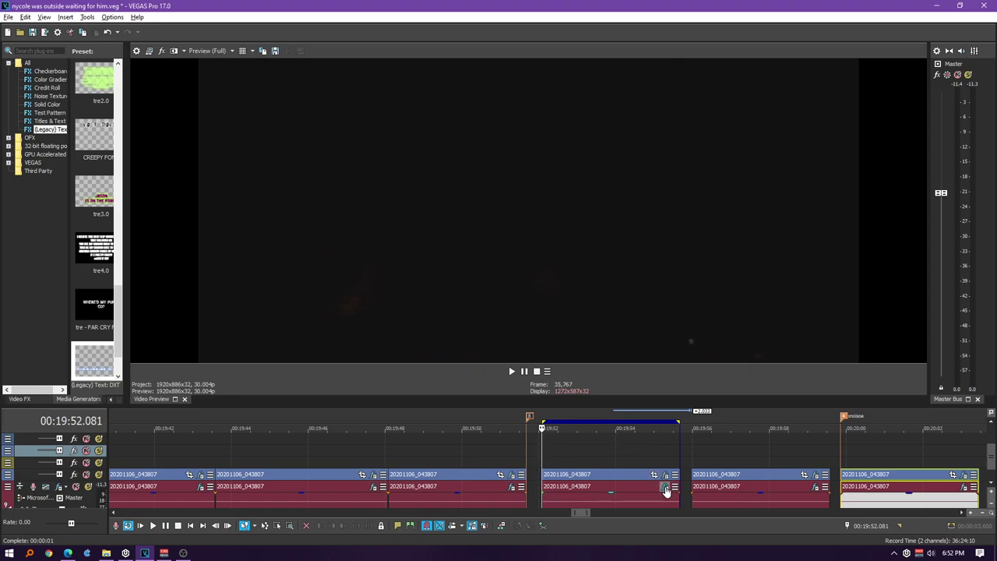
Step: Open the clip's audio FX chain, start the caption loop playing and bring the window into view
click(663, 487)
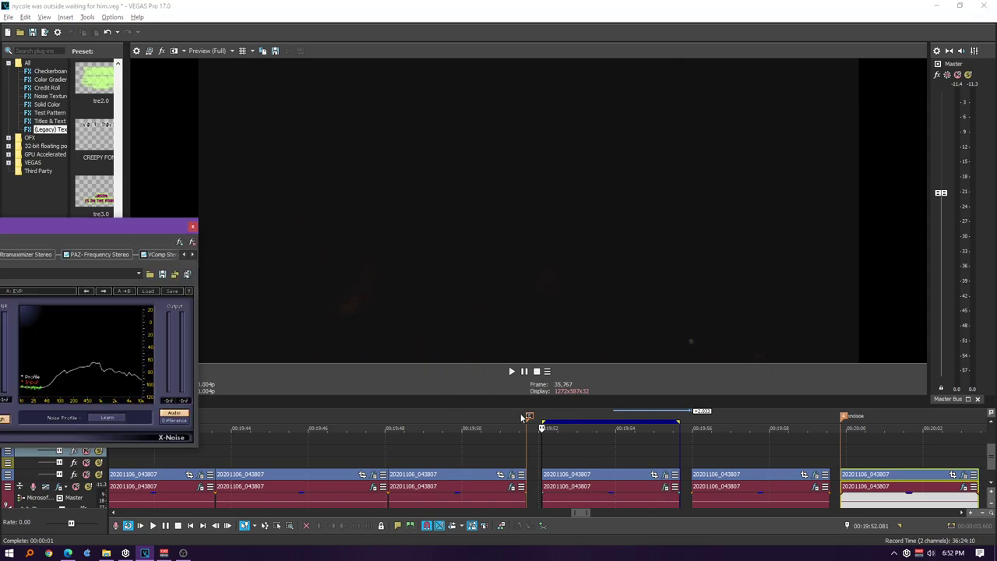
key(space)
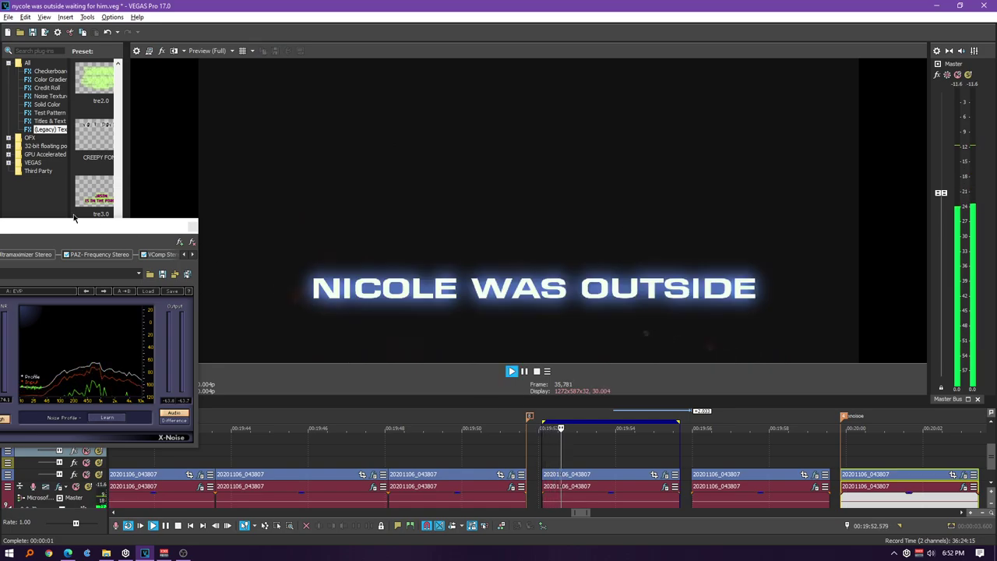
drag(86, 230, 188, 243)
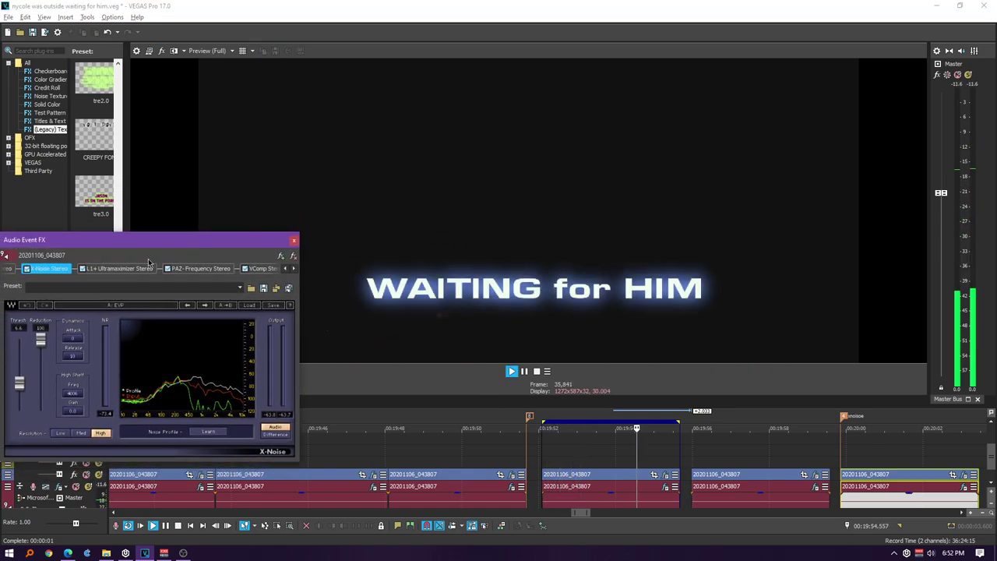
click(285, 269)
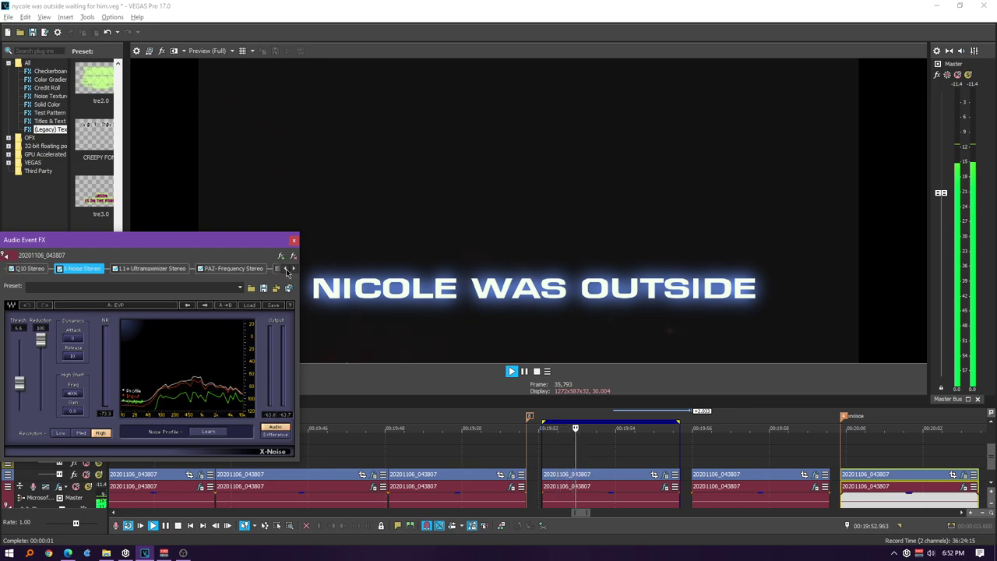
Step: Make the Q10 Stereo band 5 notch near 1099 Hz shallower, to -14.5 dB
click(31, 269)
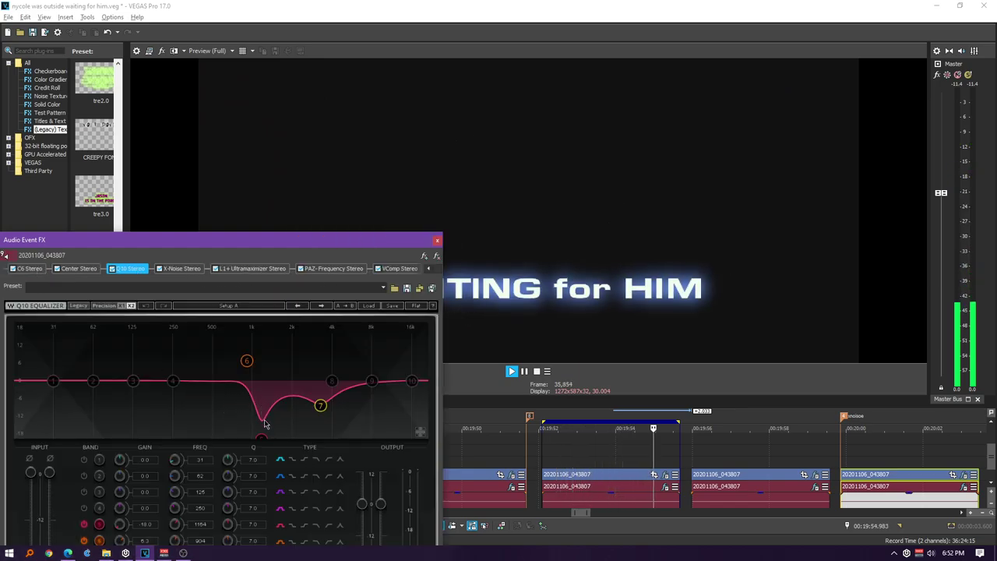
mouse_move(246, 363)
mouse_down()
mouse_move(239, 341)
mouse_move(218, 334)
mouse_move(219, 382)
mouse_move(234, 409)
mouse_move(222, 422)
mouse_move(246, 375)
mouse_up()
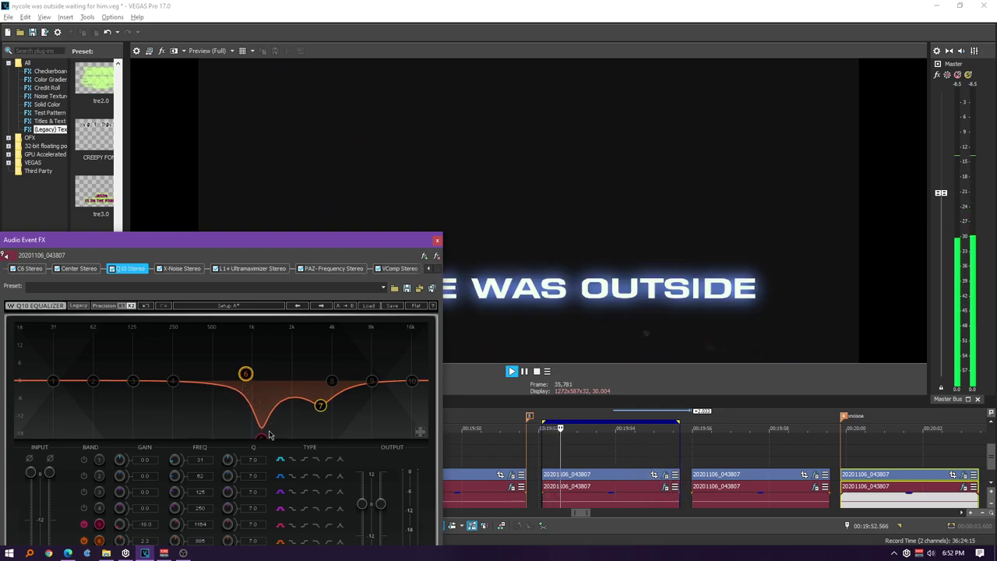
mouse_move(262, 435)
mouse_down()
mouse_move(276, 425)
mouse_move(254, 428)
mouse_up()
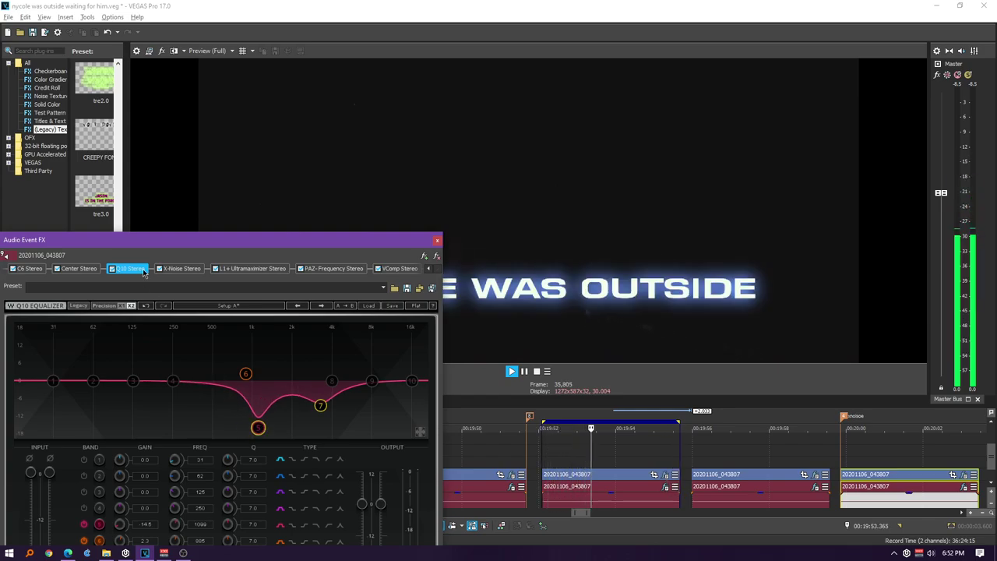
Step: Capture a new X-Noise Stereo noise profile from the looped audio
click(182, 268)
click(220, 432)
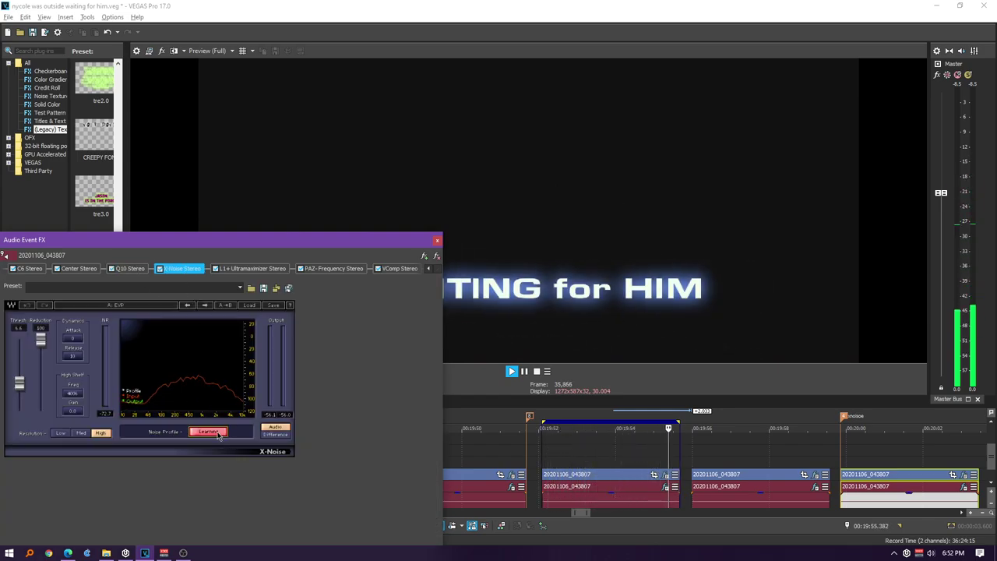
click(218, 433)
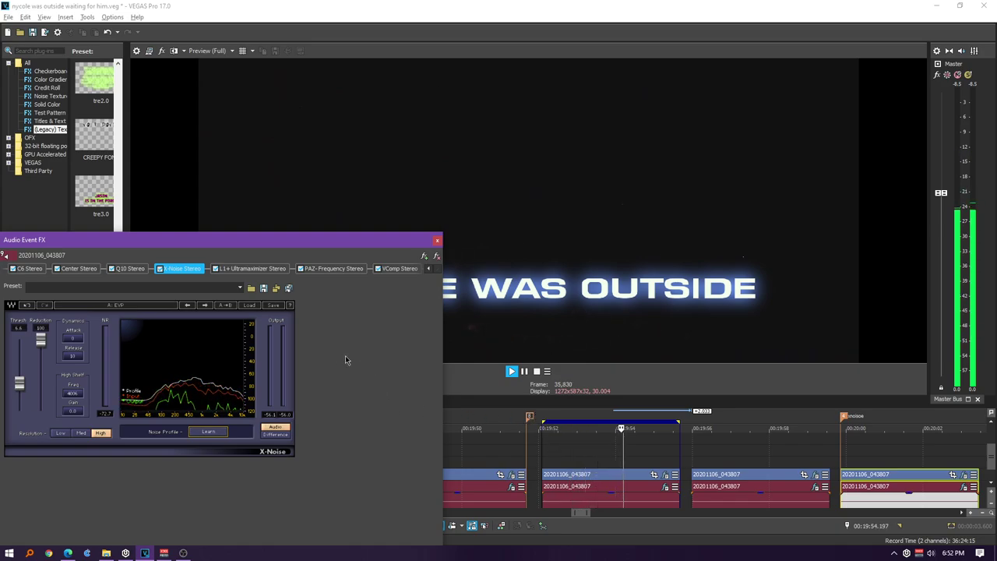
Step: Replay the looped caption section from 00:19:52 twice to hear the cleaned audio
click(541, 409)
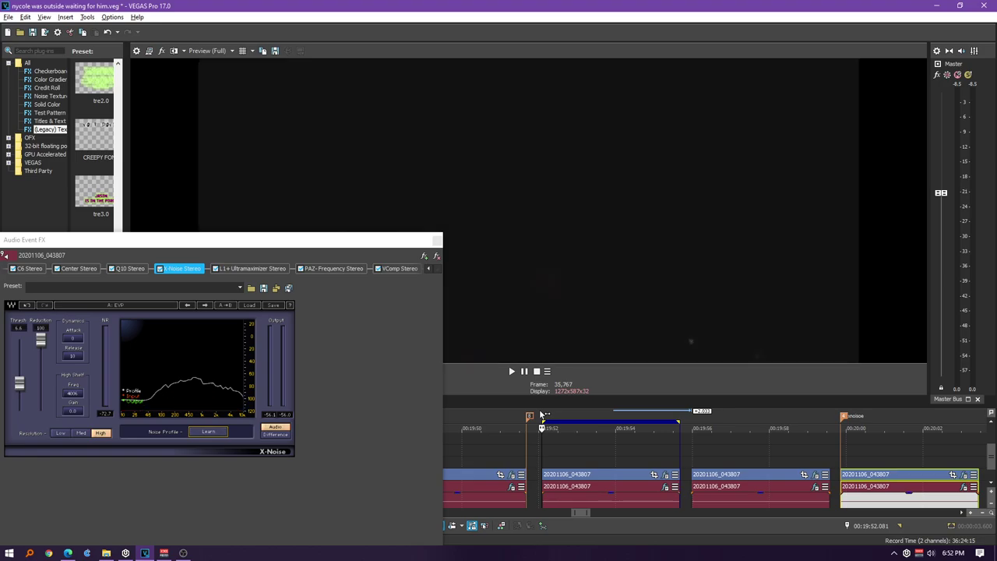
click(161, 270)
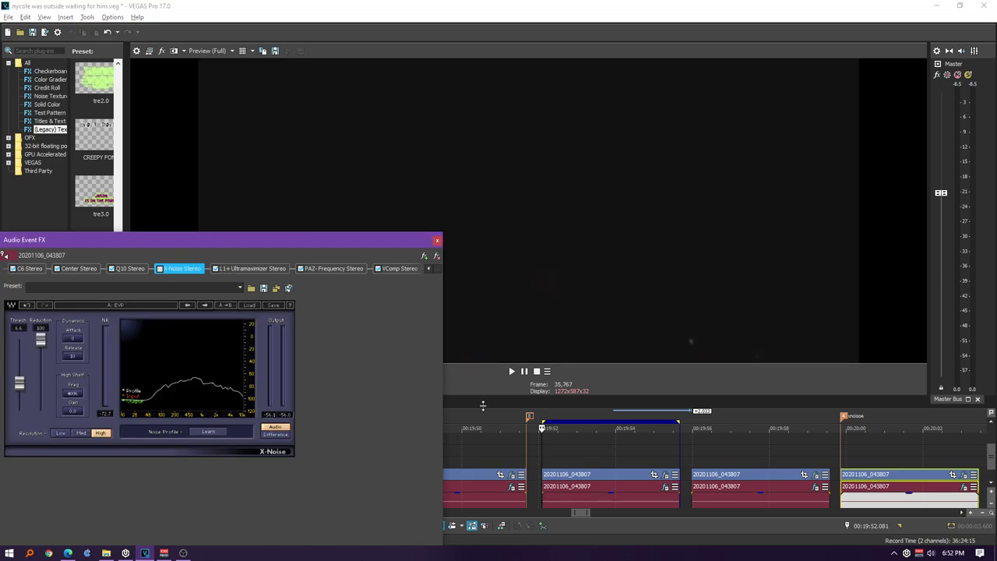
click(541, 408)
key(space)
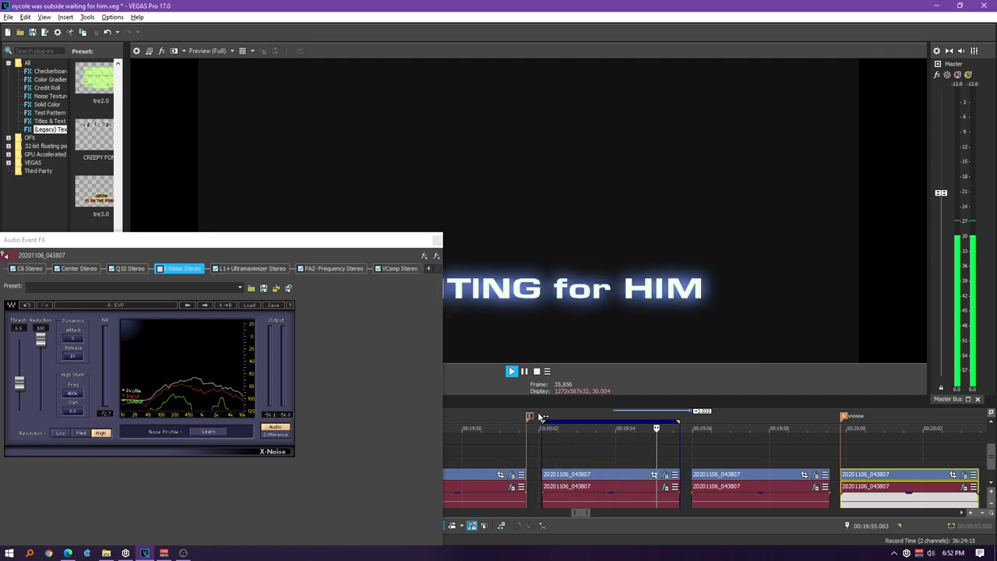
key(space)
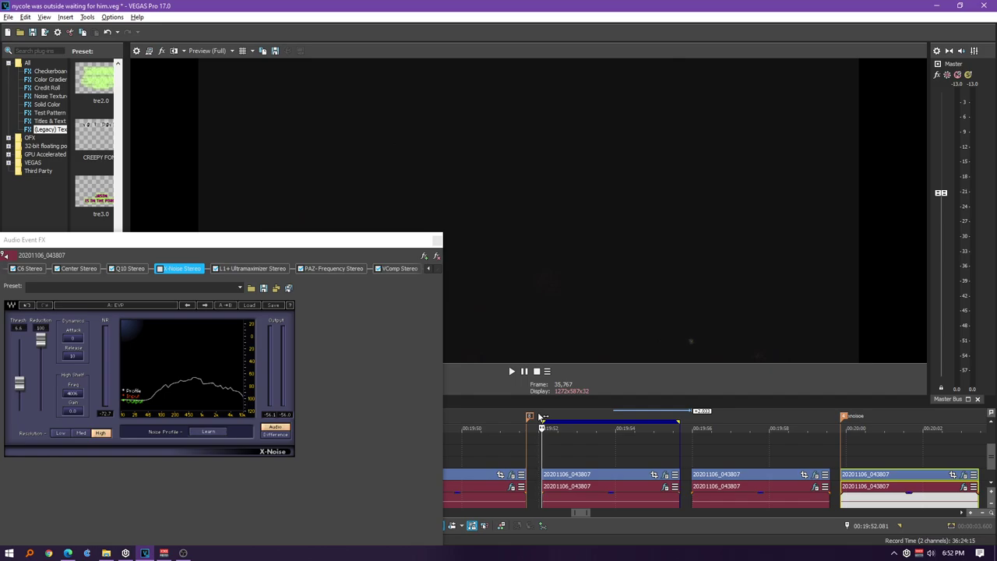
key(space)
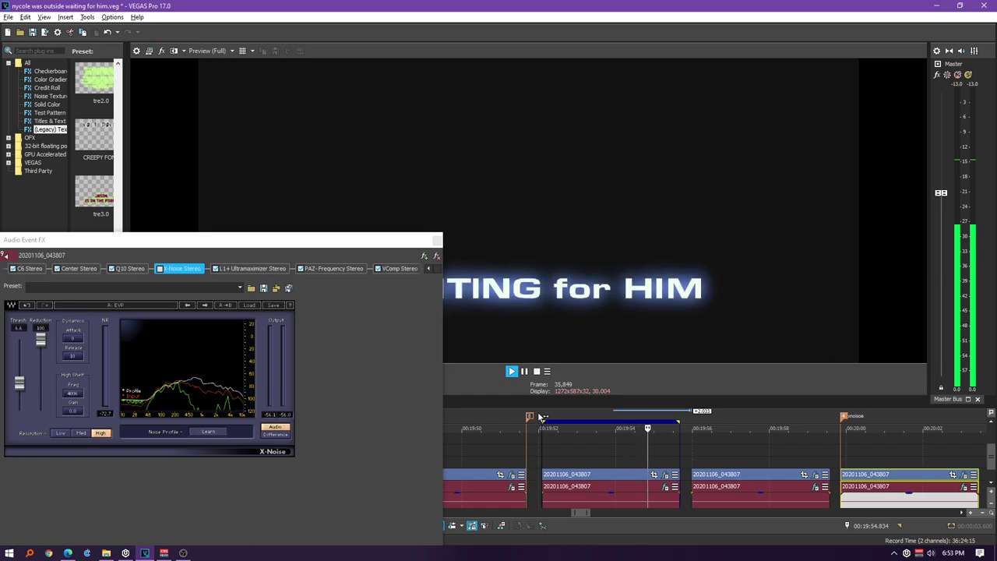
key(space)
Step: Jump to the 'YOU FEEL GOOD?' caption near 00:20:30 and play on to the 'YES' reply
scroll(664, 433, down, 3)
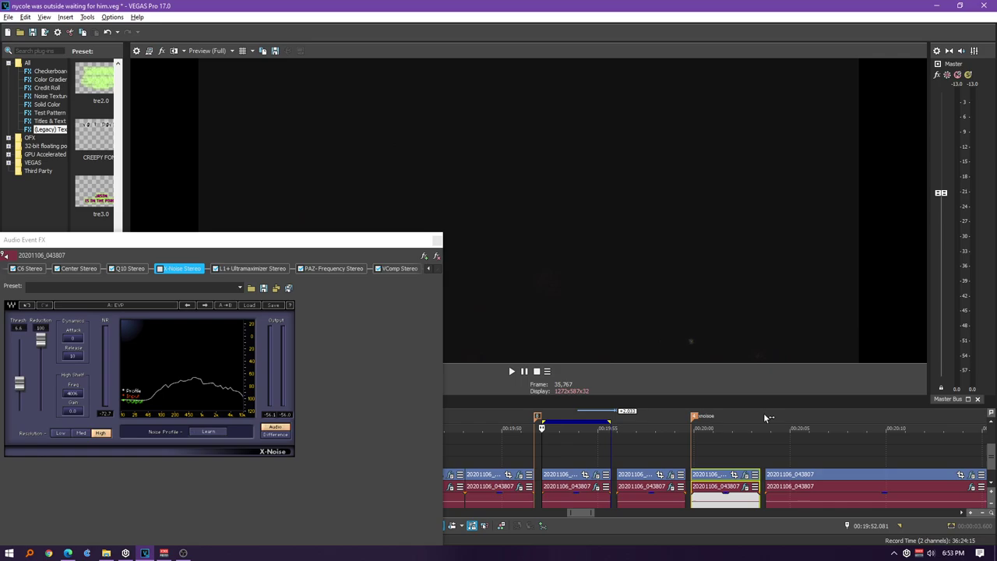
scroll(817, 440, down, 4)
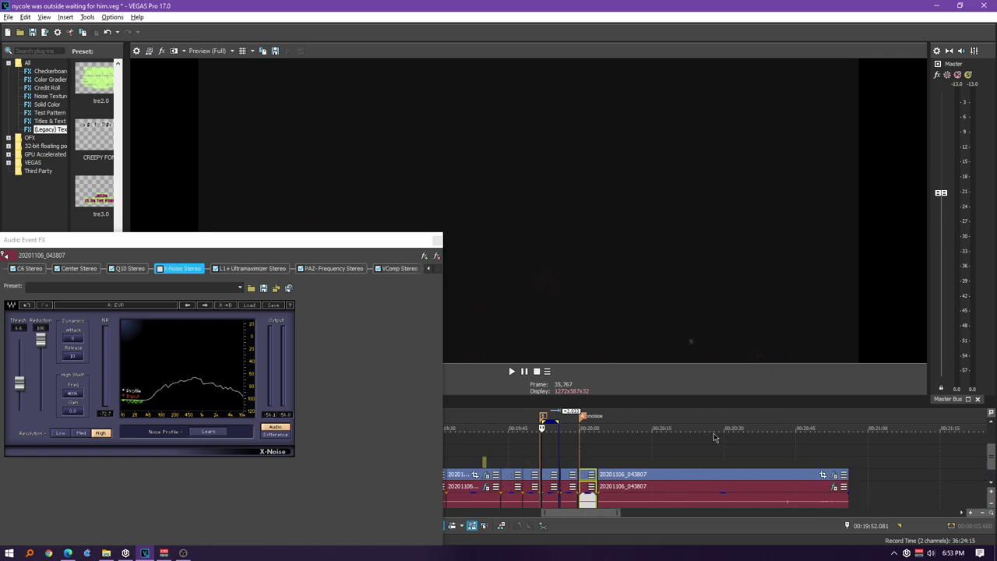
scroll(991, 449, up, 3)
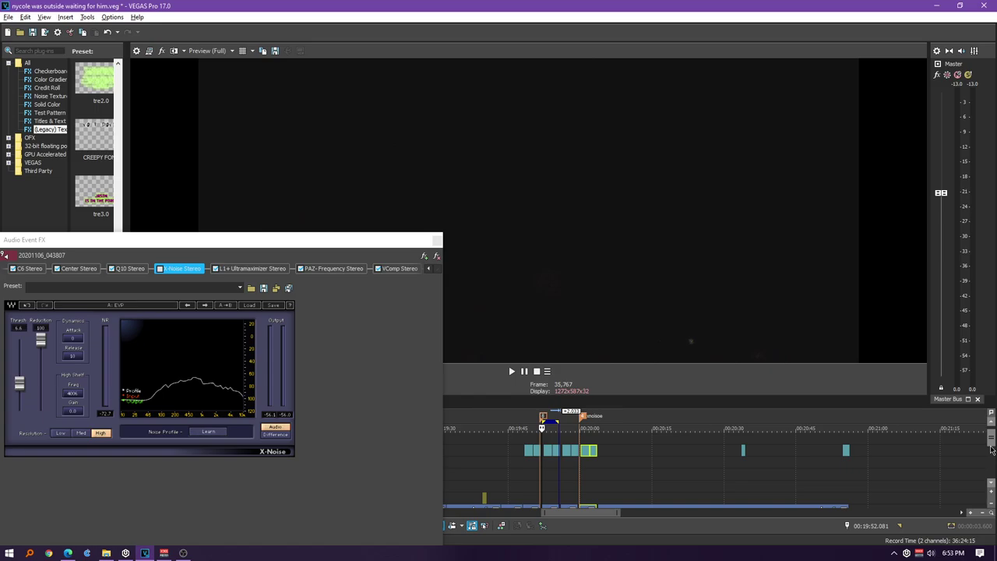
click(740, 420)
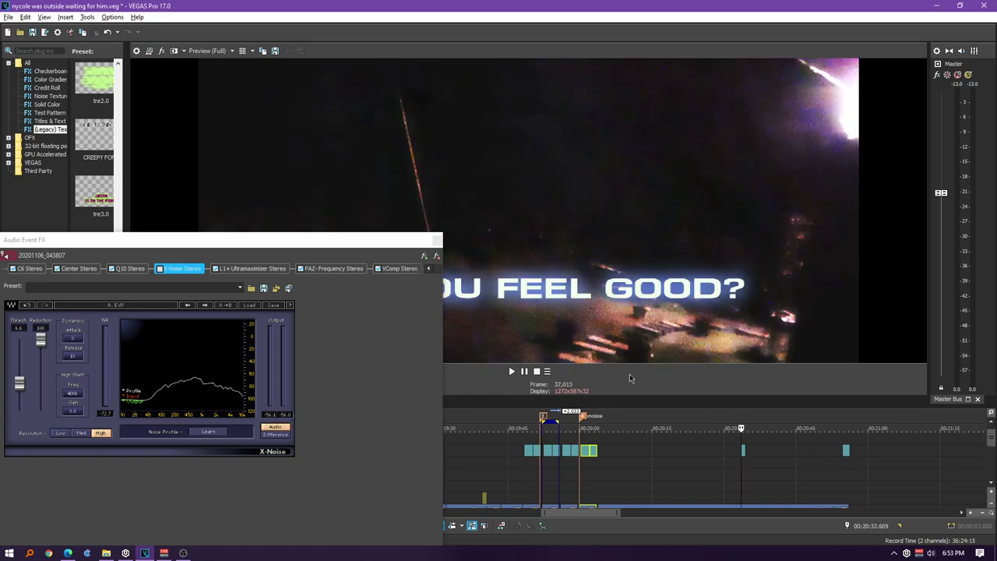
drag(363, 250, 308, 245)
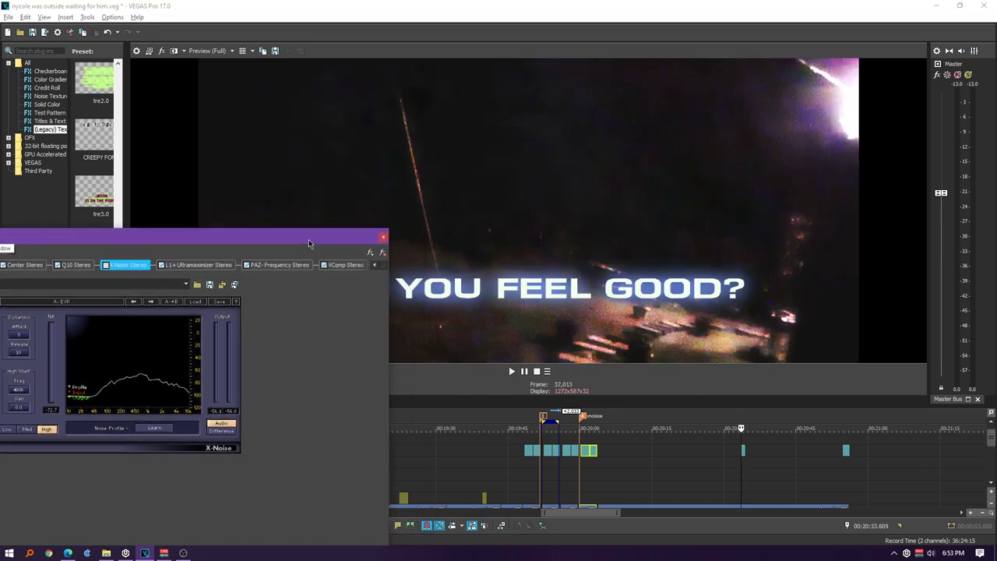
click(993, 440)
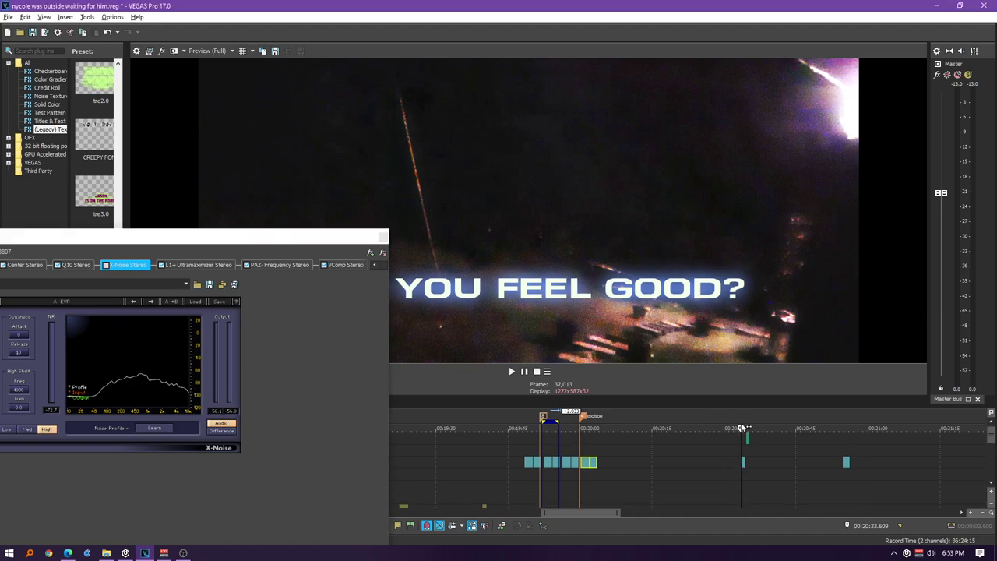
scroll(617, 426, up, 2)
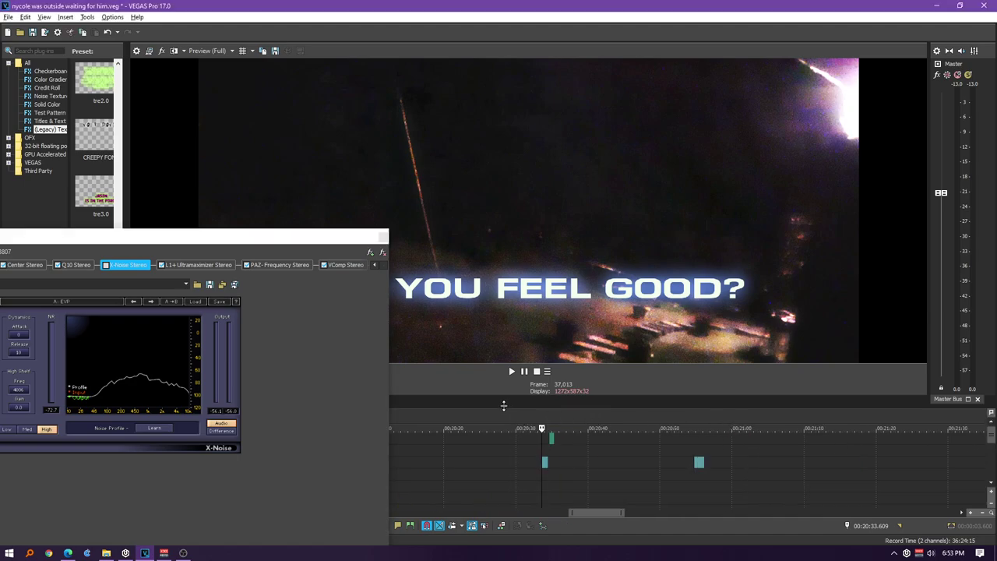
scroll(534, 428, up, 1)
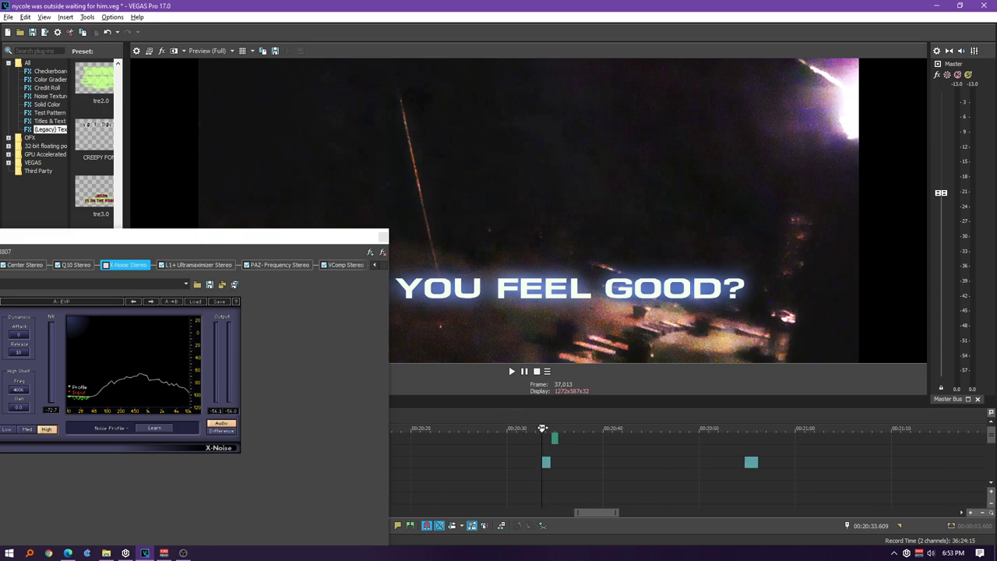
key(space)
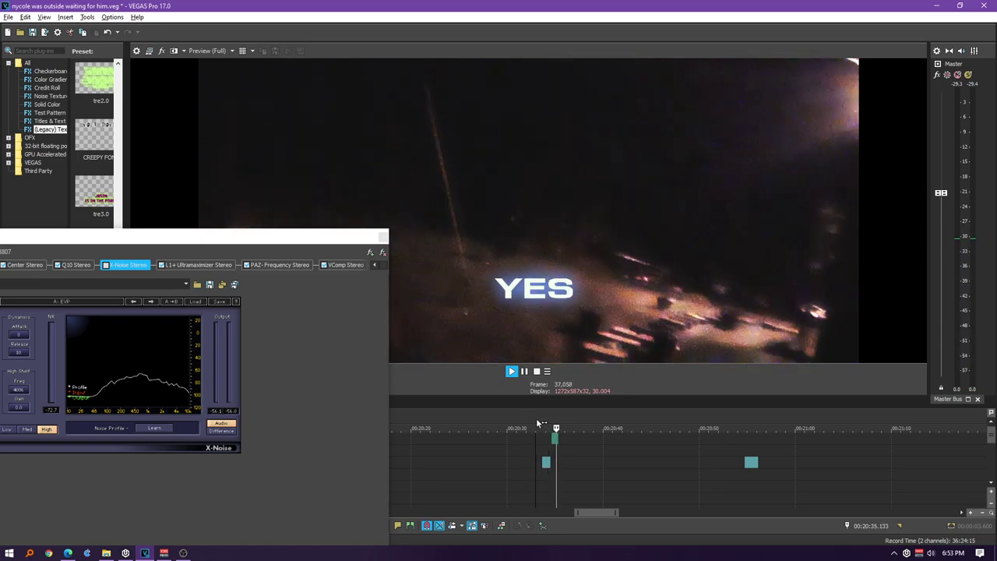
Step: Stop playback and move the play position to about 00:20:48
key(space)
scroll(861, 452, down, 3)
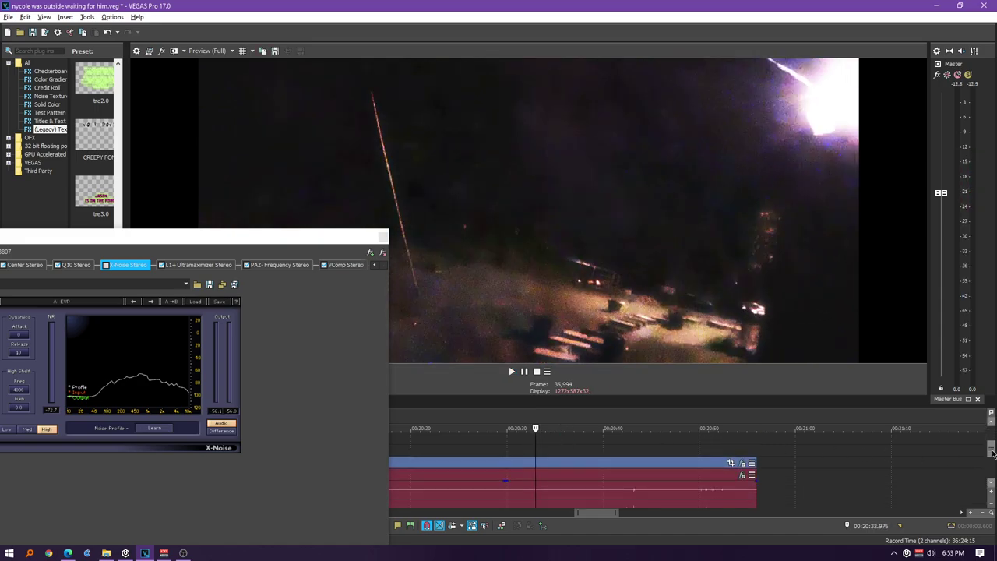
click(685, 444)
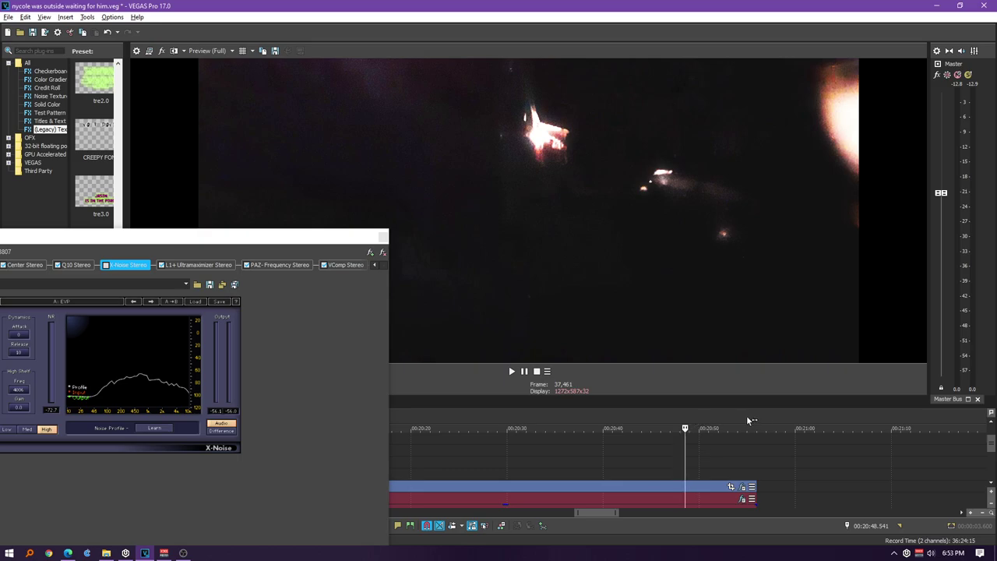
scroll(994, 441, up, 3)
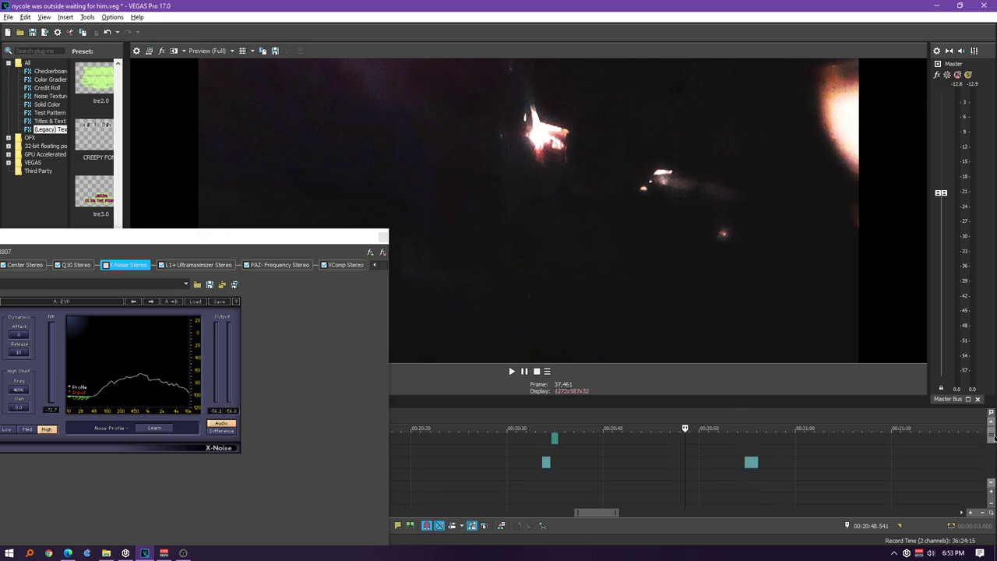
Step: Play the final section from just before the 'BYE BOGIE' caption, then replay it
click(734, 427)
key(space)
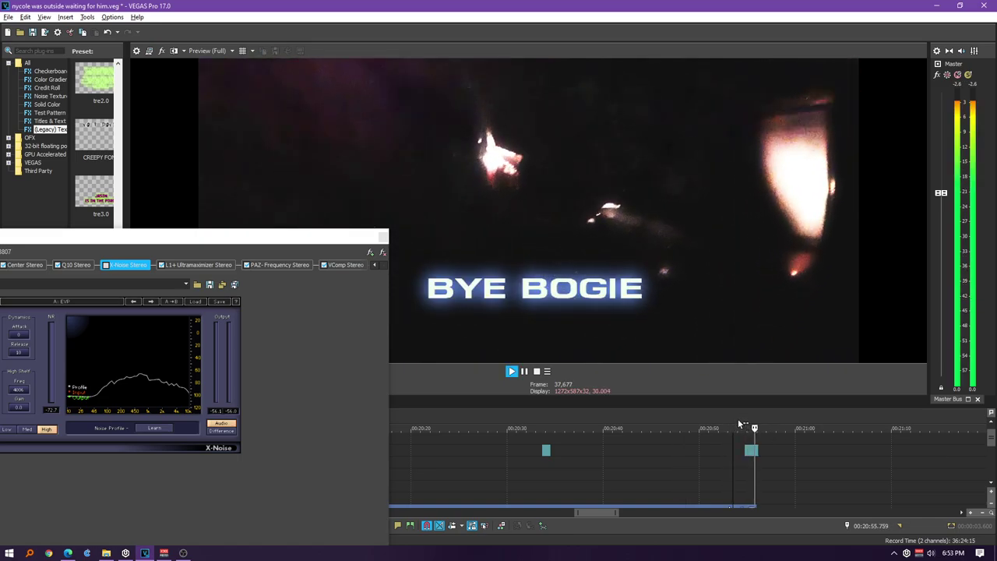
key(space)
key(space)
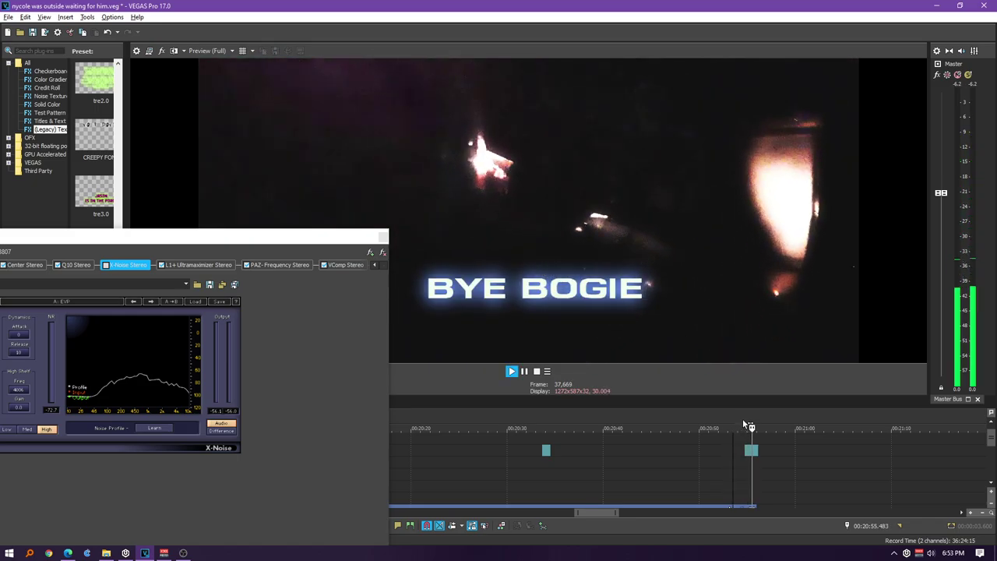
key(space)
key(space)
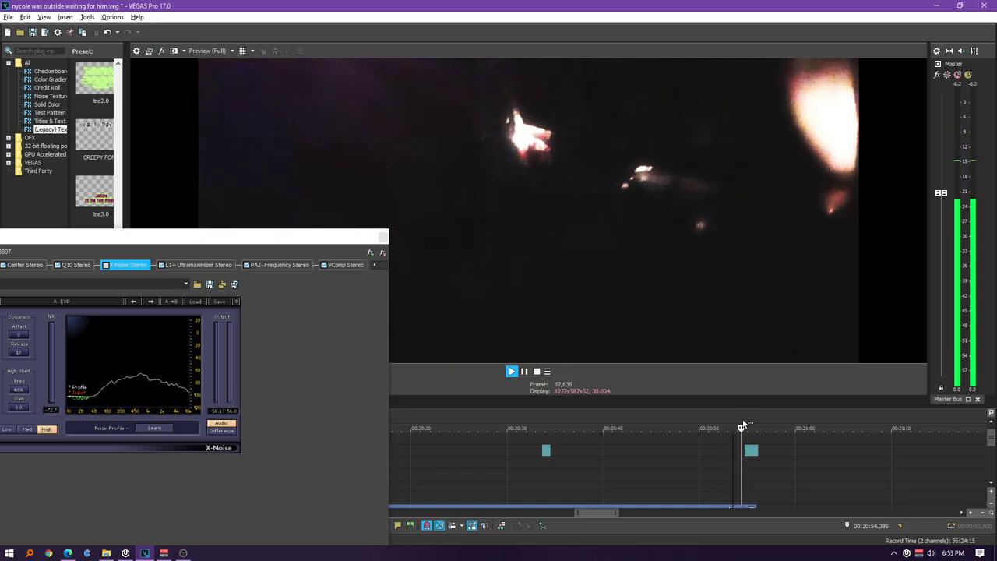
key(space)
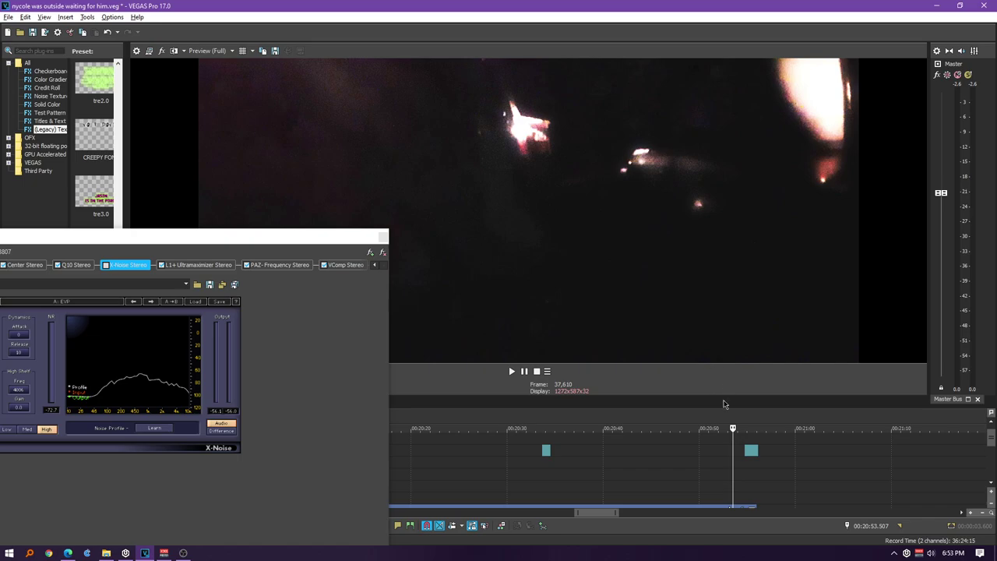
Step: Move the Audio Event FX window lower and trim its size to show more presets and timeline
drag(301, 243, 301, 392)
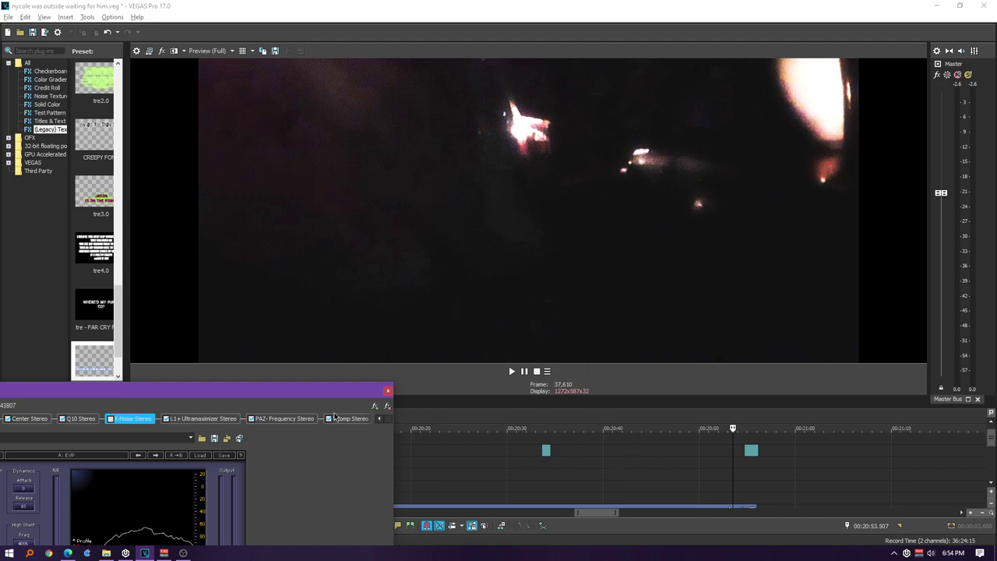
drag(273, 392, 273, 388)
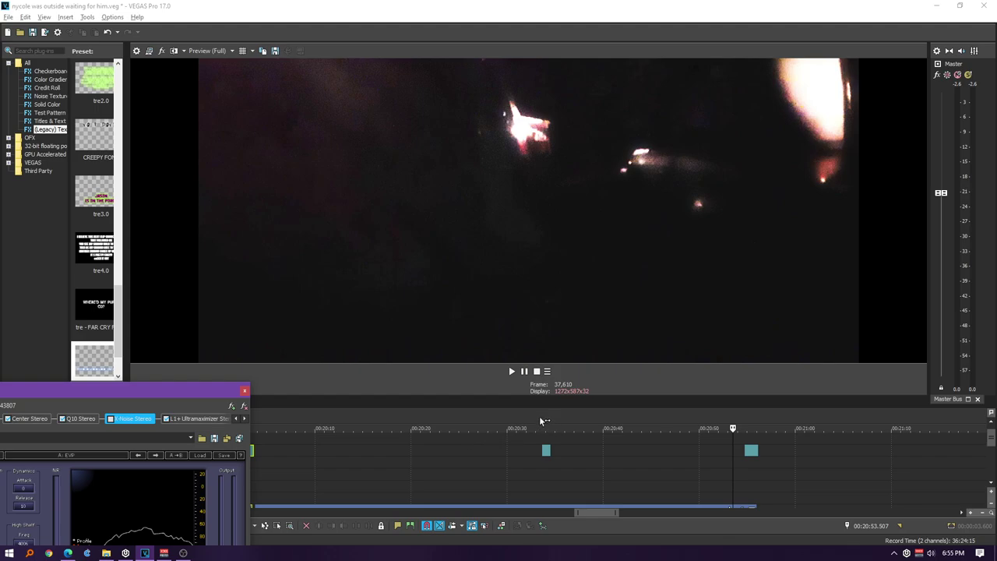
click(506, 413)
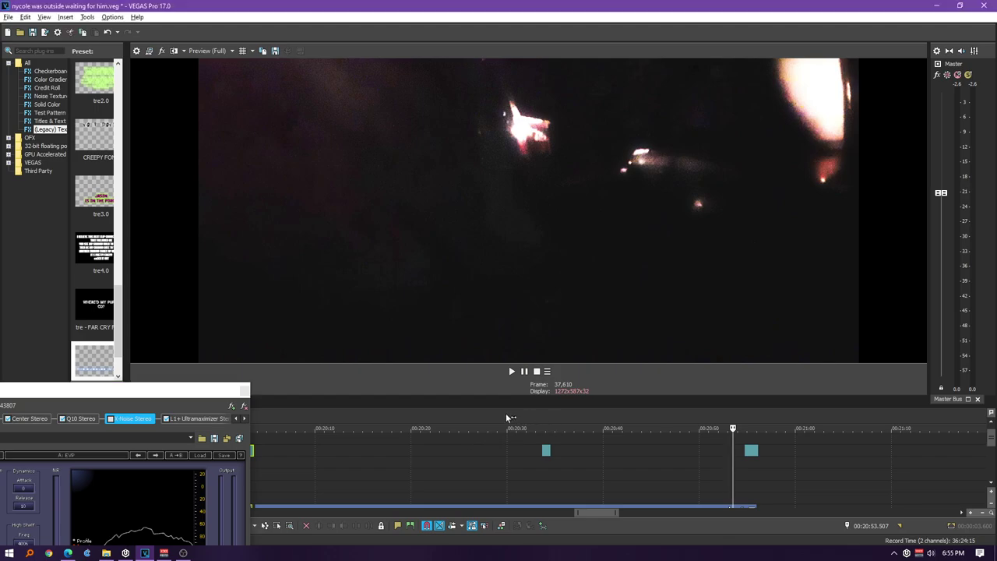